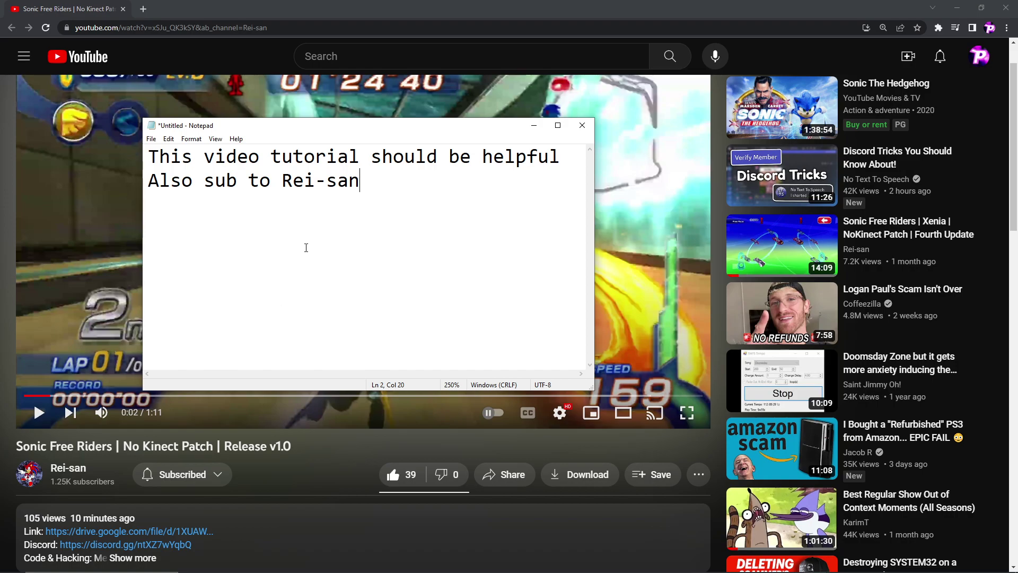
Switch to the FreeRidersT.rar archive to show the patch contents
mouse_move(847, 567)
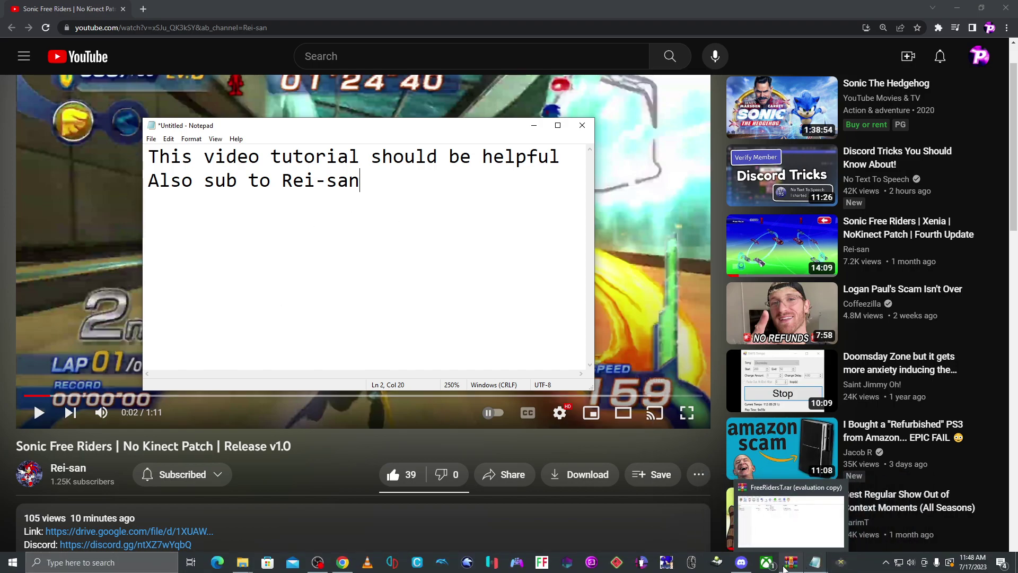
click(787, 565)
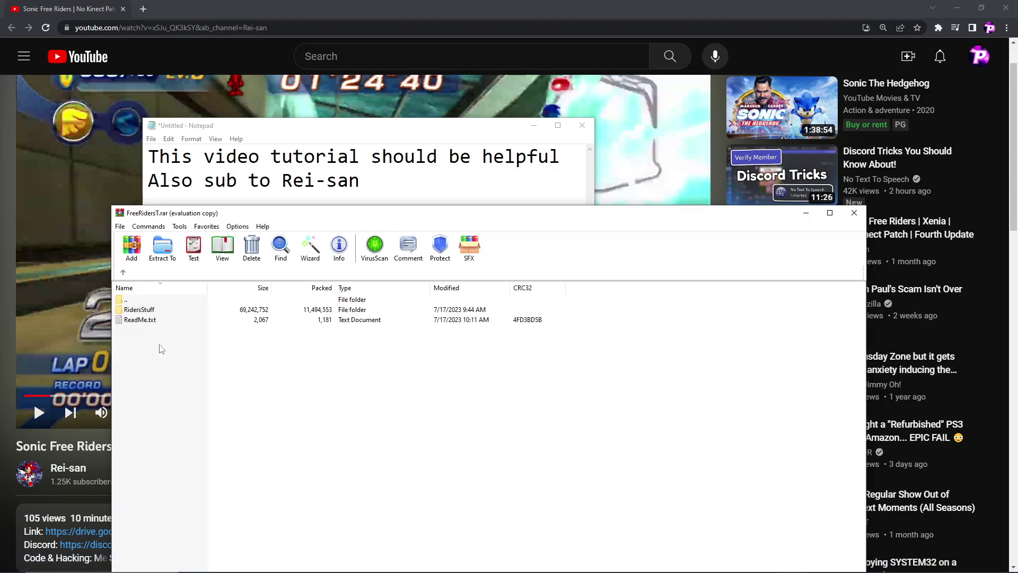
Switch to XBOX360 Iso Extract and exclude the Sonic the Hedgehog [2006] and Sonic Unleashed ISOs, keeping only Sonic Free Riders.iso selected
mouse_move(678, 561)
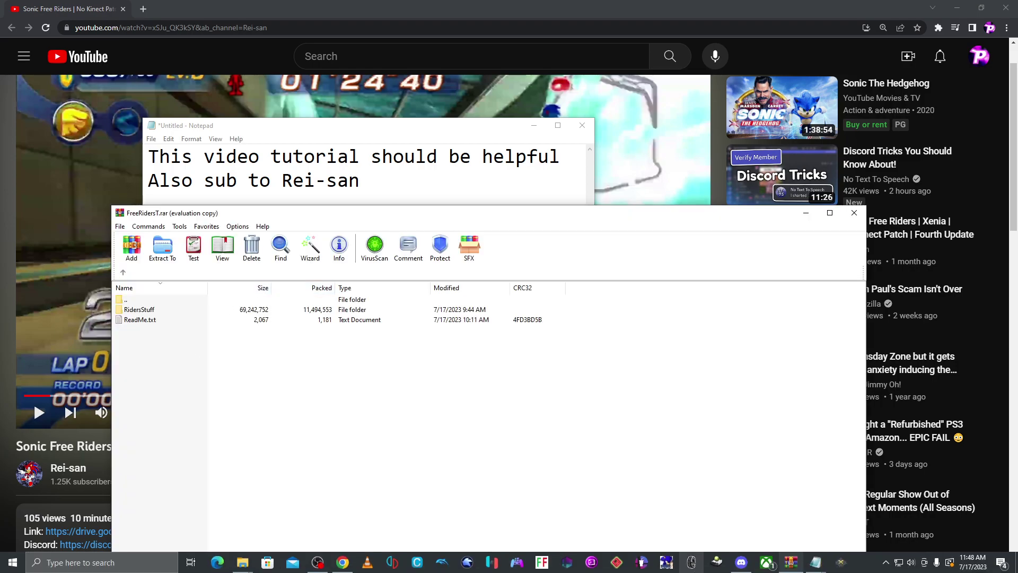
click(718, 562)
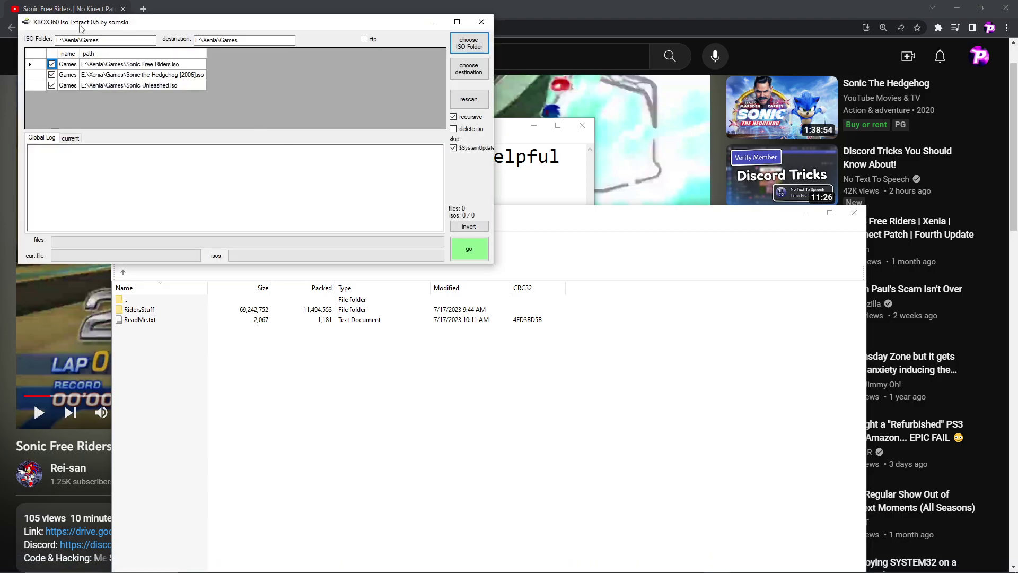
drag(80, 28, 393, 151)
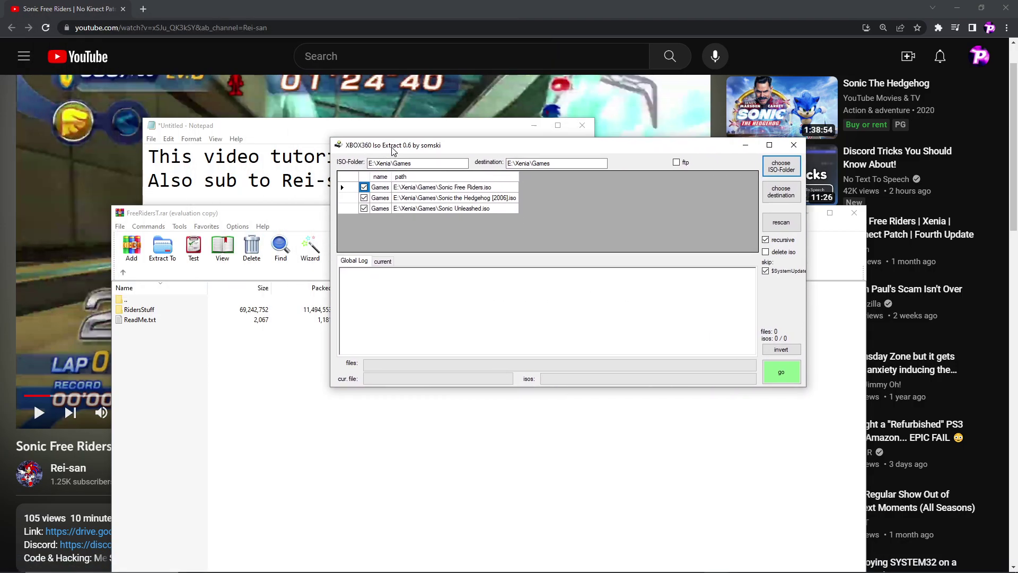
click(364, 198)
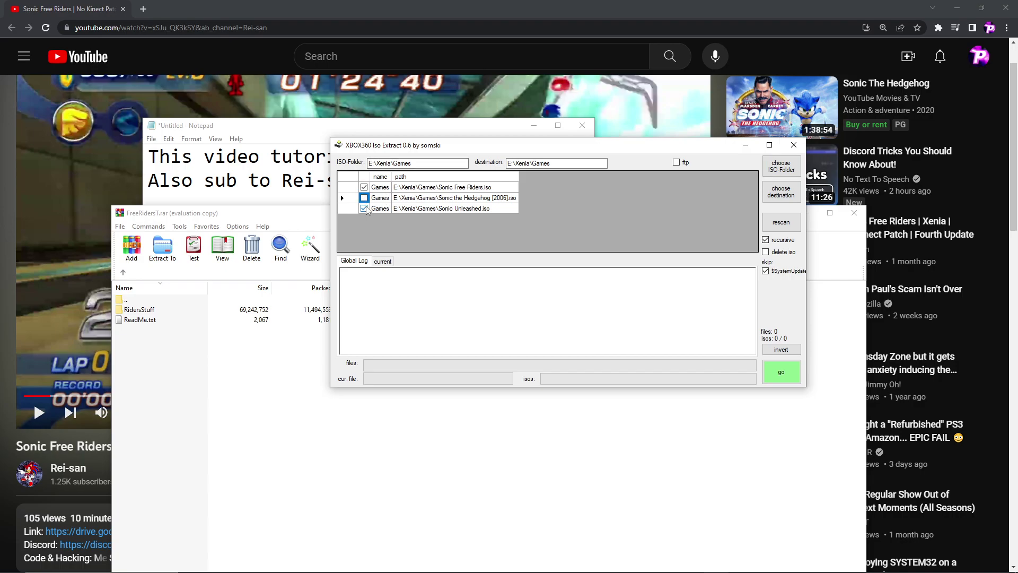
click(364, 208)
Bring up the xenia-canary and Games folder windows in File Explorer side by side
mouse_move(233, 568)
click(260, 525)
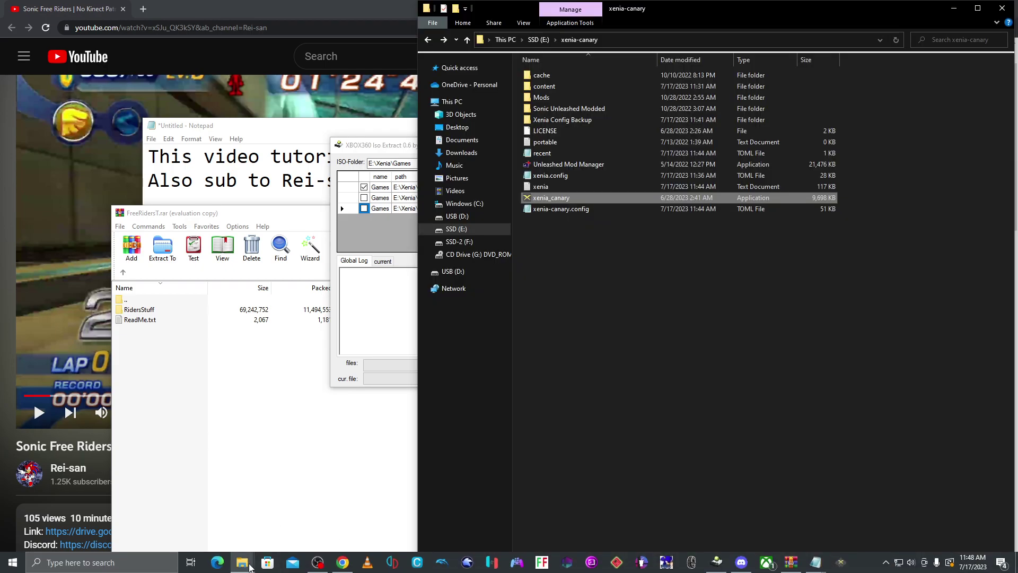
mouse_move(252, 567)
click(278, 526)
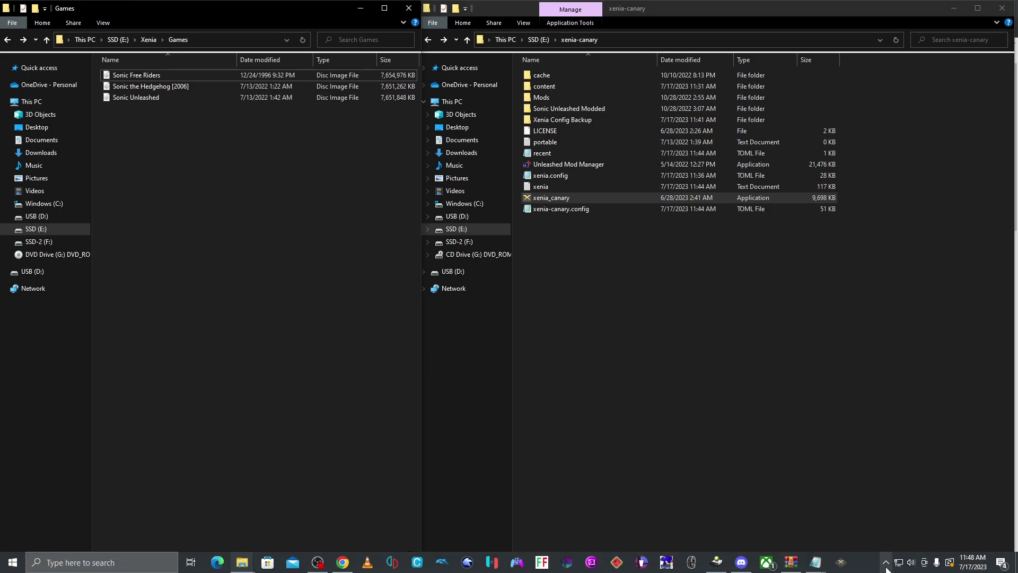
Return to XBOX360 Iso Extract, set the destination to E:\Xenia\NoKinectPatch and extract Sonic Free Riders.iso
click(719, 562)
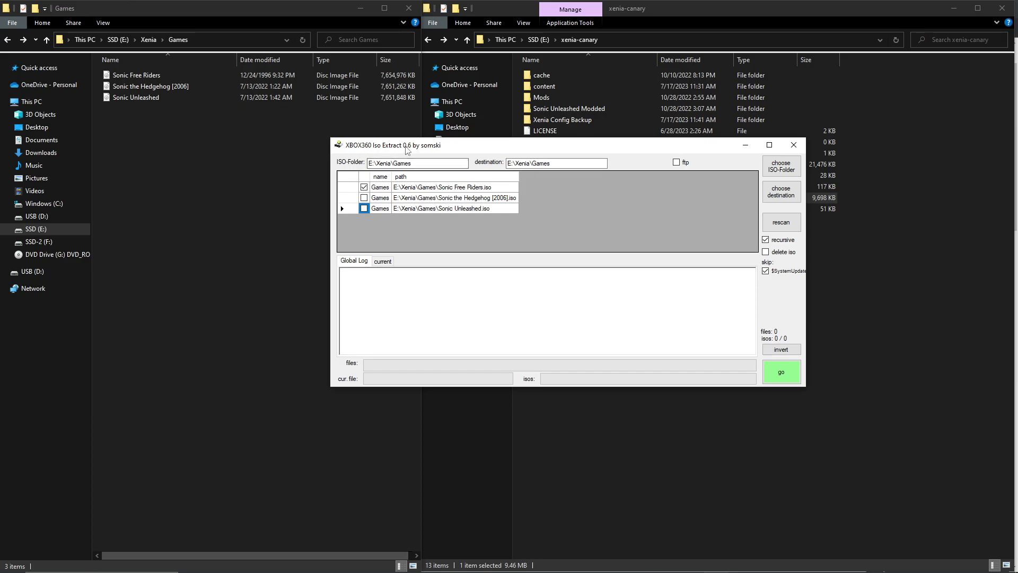
drag(409, 147, 354, 194)
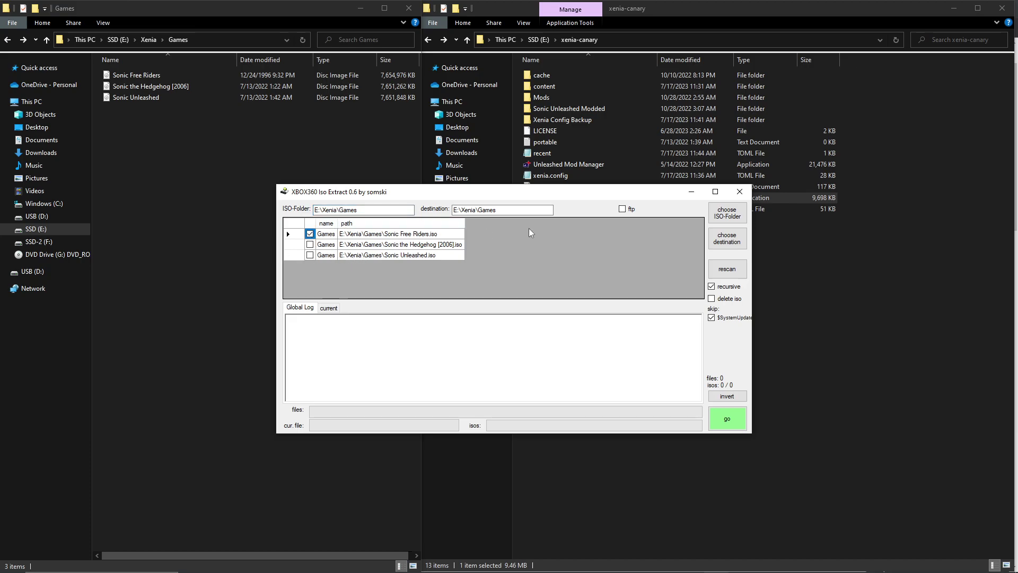
click(524, 210)
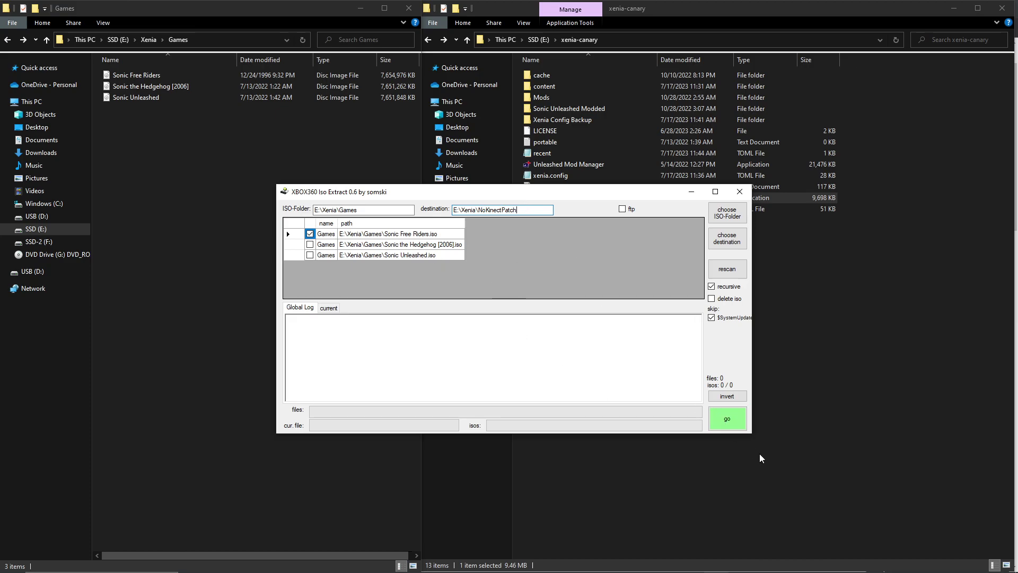
click(728, 422)
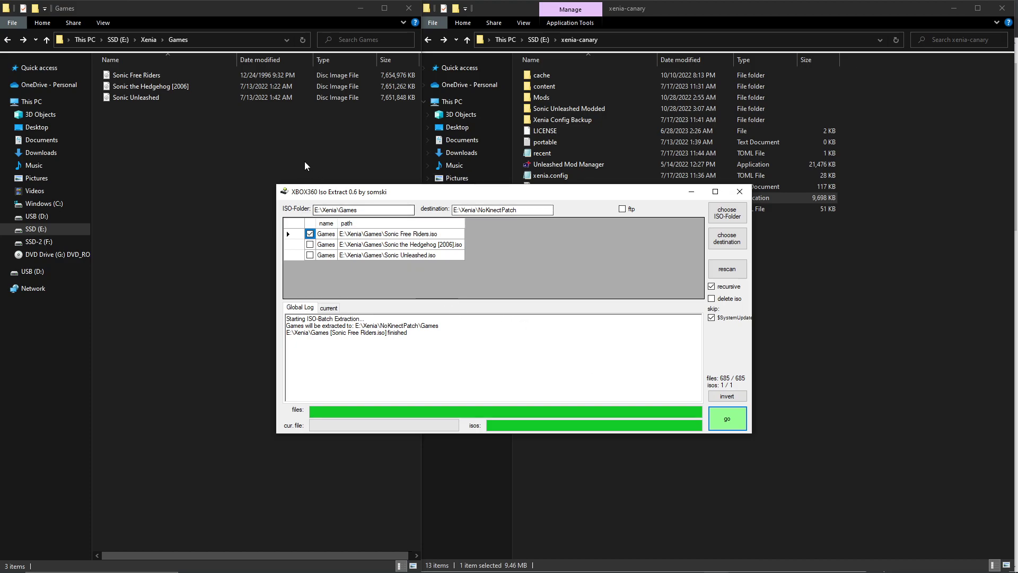
Copy the extractor's destination path, go to it in the Games folder window, and browse the extracted files in its Games subfolder
click(303, 106)
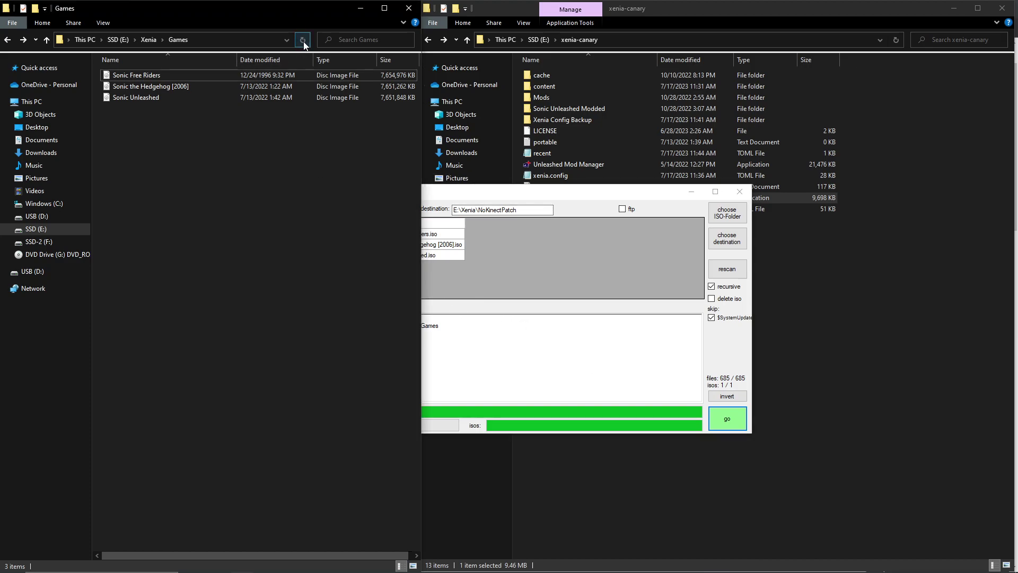
click(529, 246)
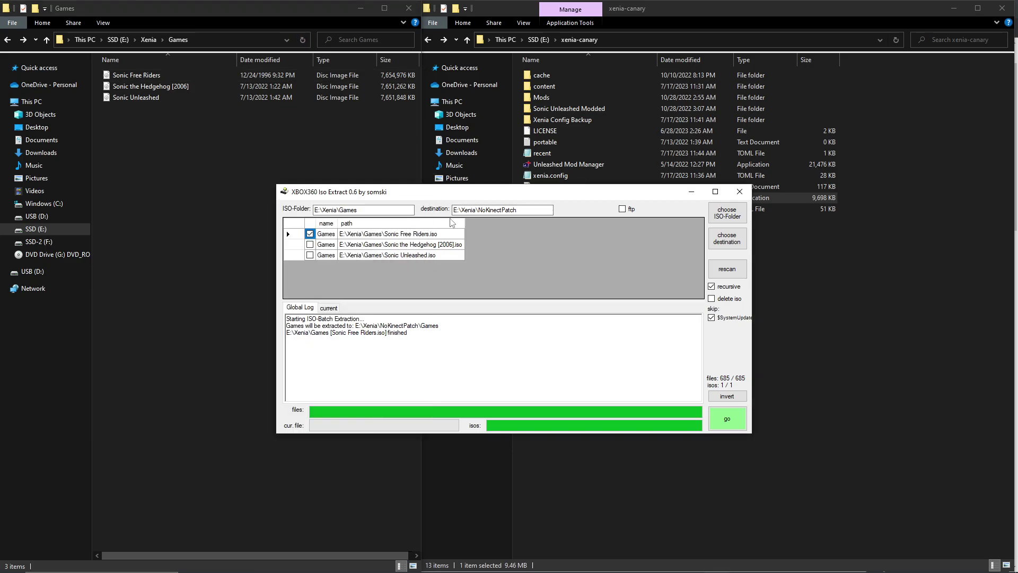
click(529, 209)
double_click(529, 209)
key(ctrl+c)
click(229, 39)
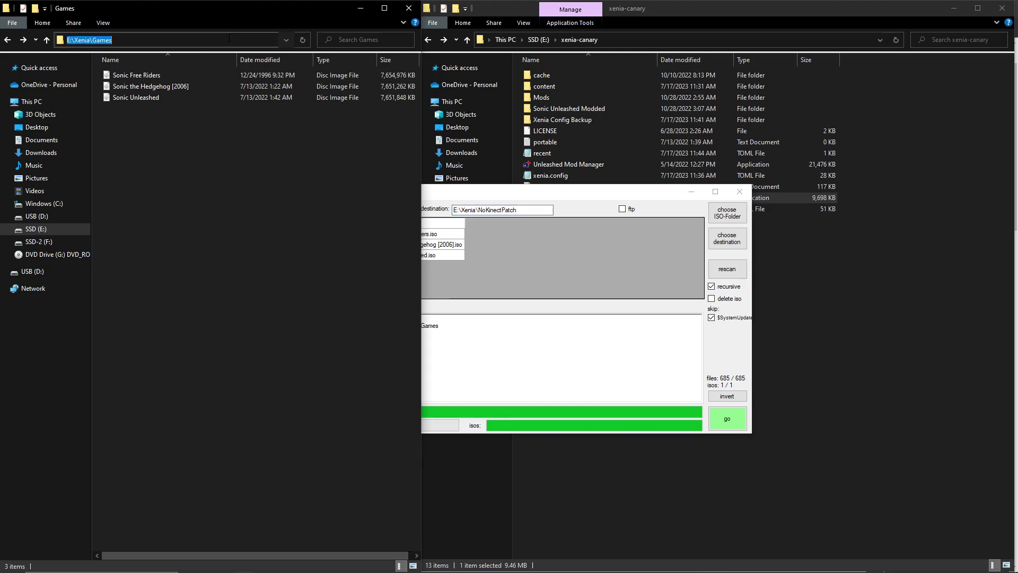
key(ctrl+v)
key(Return)
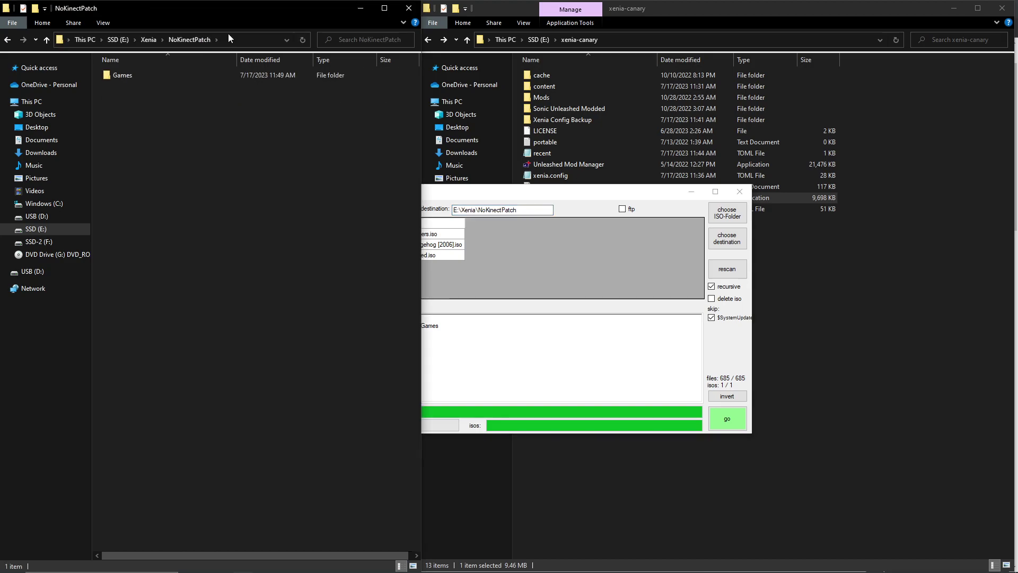
double_click(230, 78)
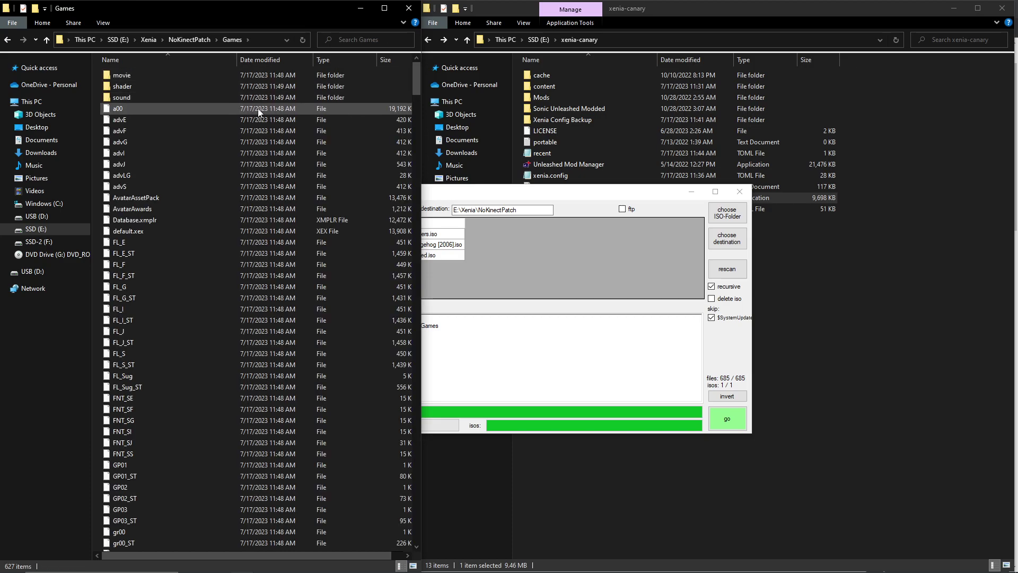
scroll(268, 252, down, 19)
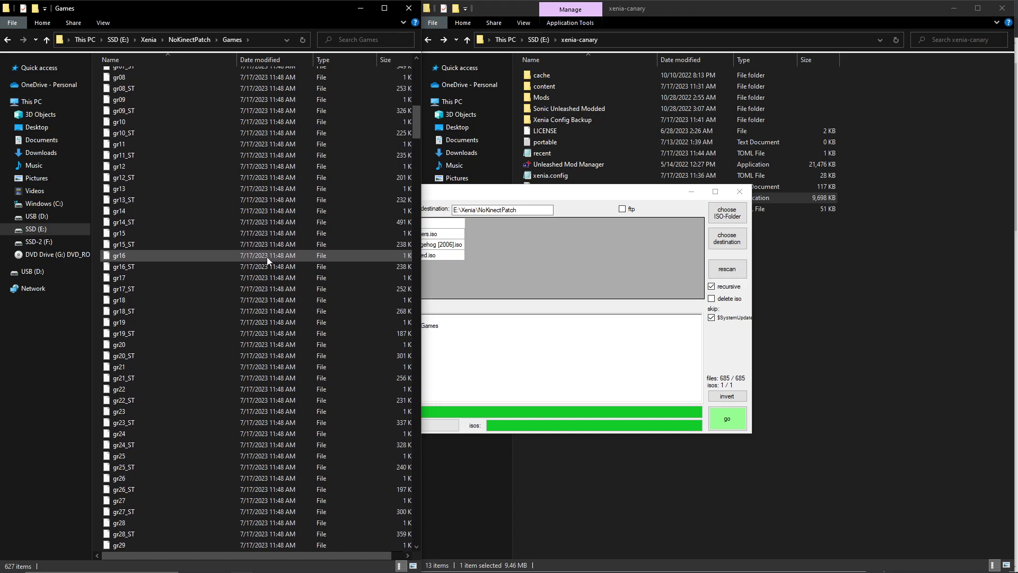
scroll(268, 217, up, 19)
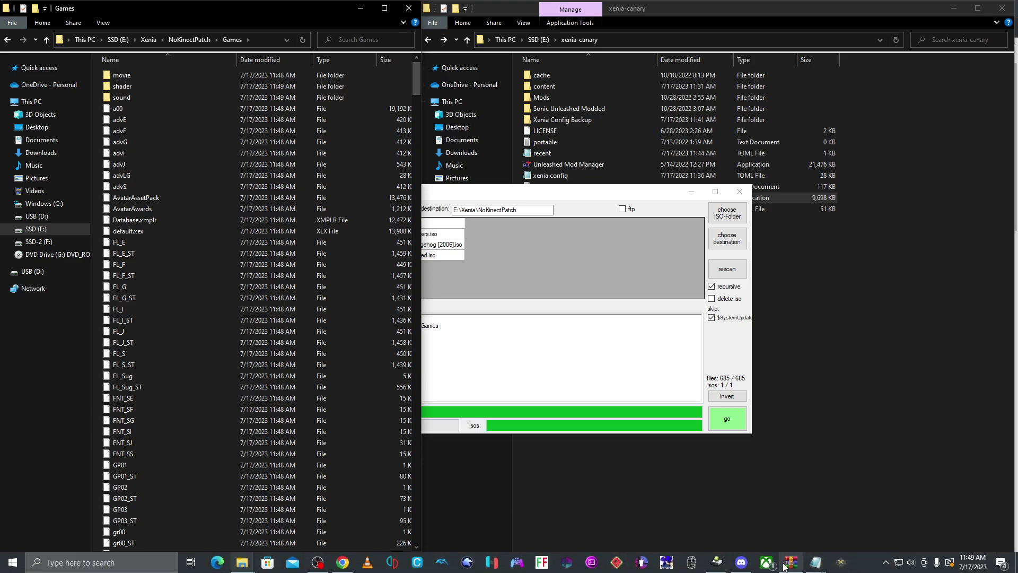
Copy common, TEST.xex and default_new.xex from the archive's RidersStuff Xenia folder into the extracted Games folder, and close the archive and ISO extractor
click(790, 562)
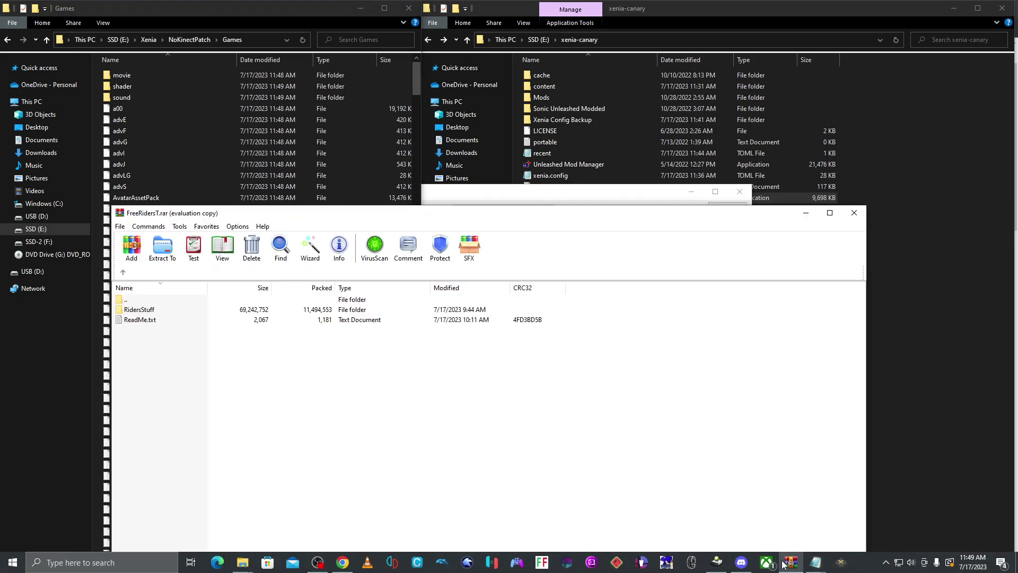
double_click(130, 310)
double_click(132, 310)
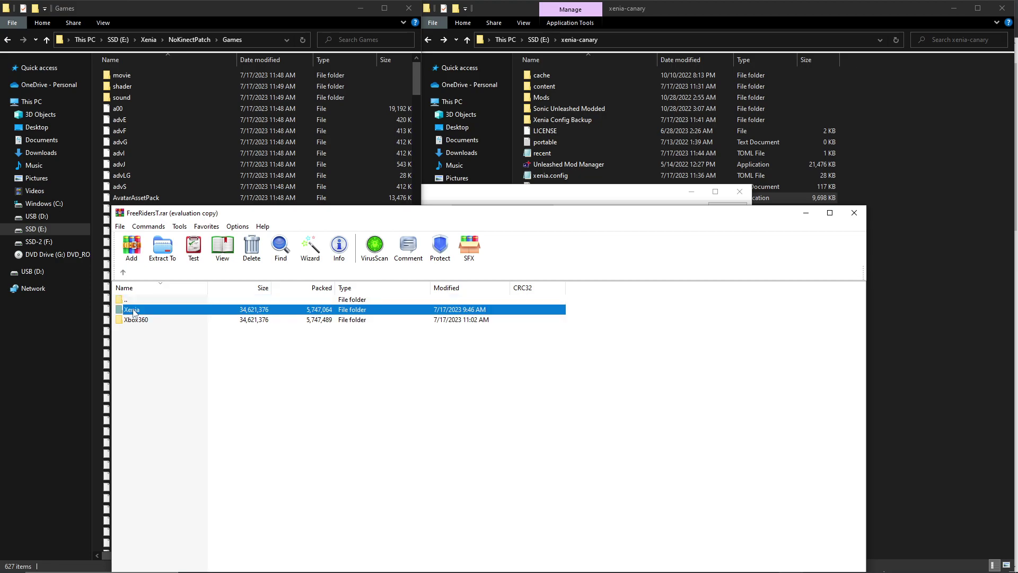
drag(166, 382, 148, 308)
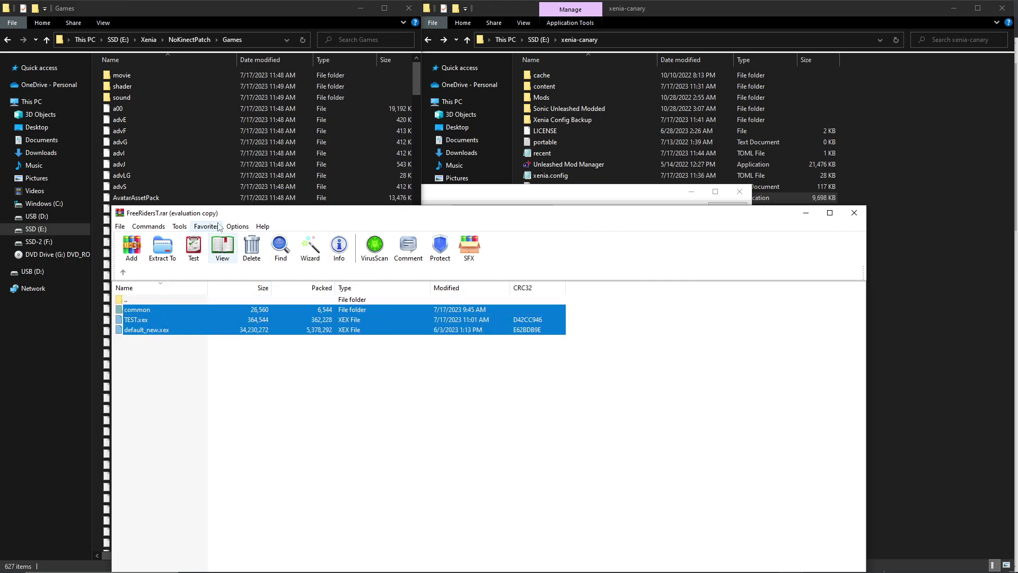
drag(219, 215, 517, 257)
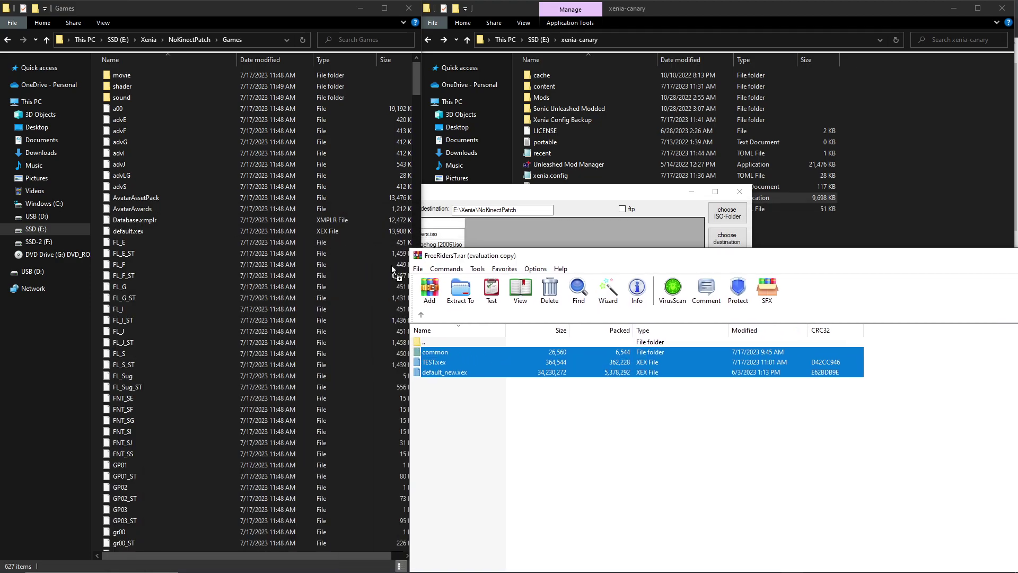
drag(393, 268, 406, 177)
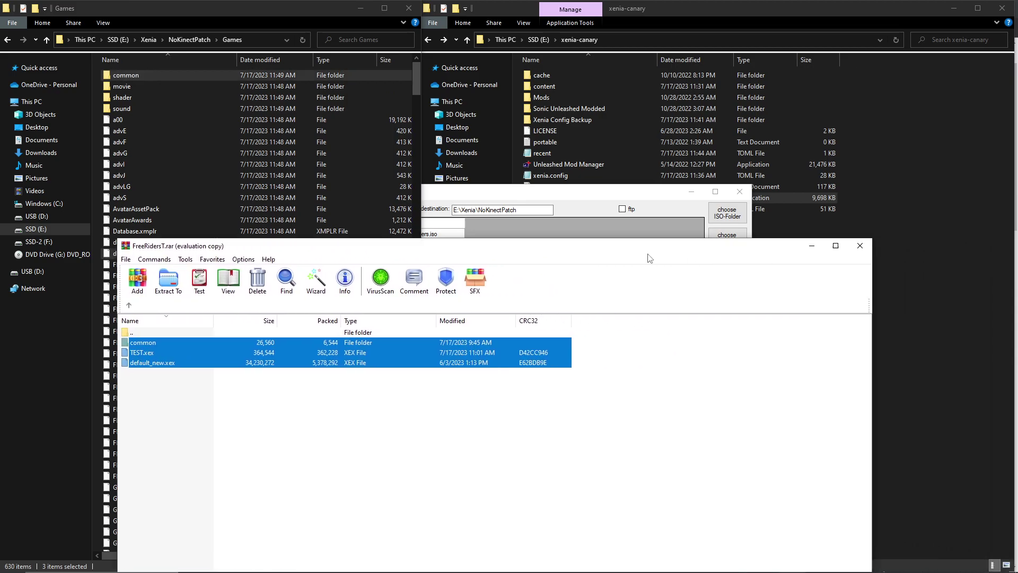
click(859, 248)
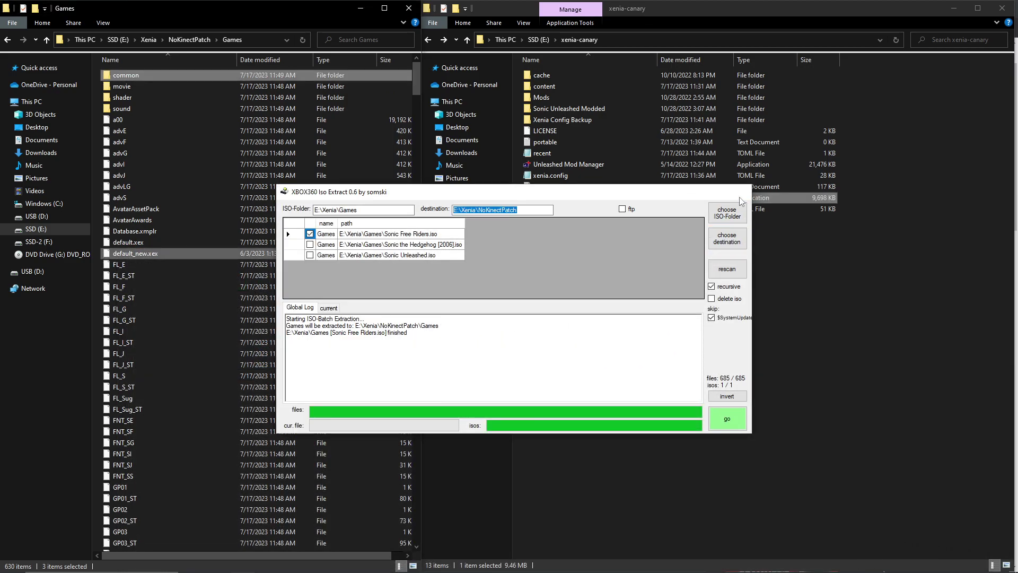
click(740, 191)
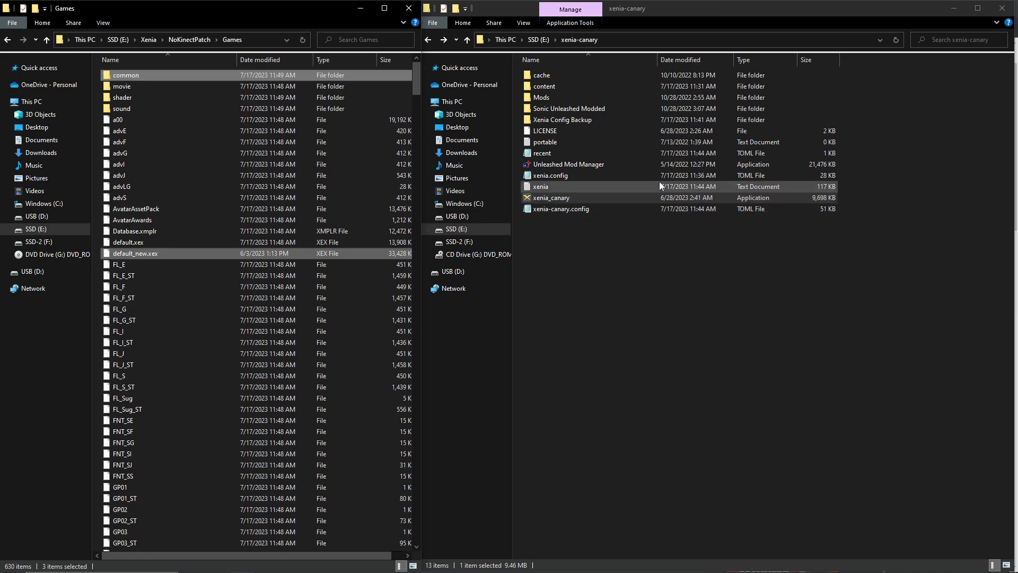
Open the xenia-canary.config file from the xenia-canary folder in a maximized Notepad window
double_click(603, 209)
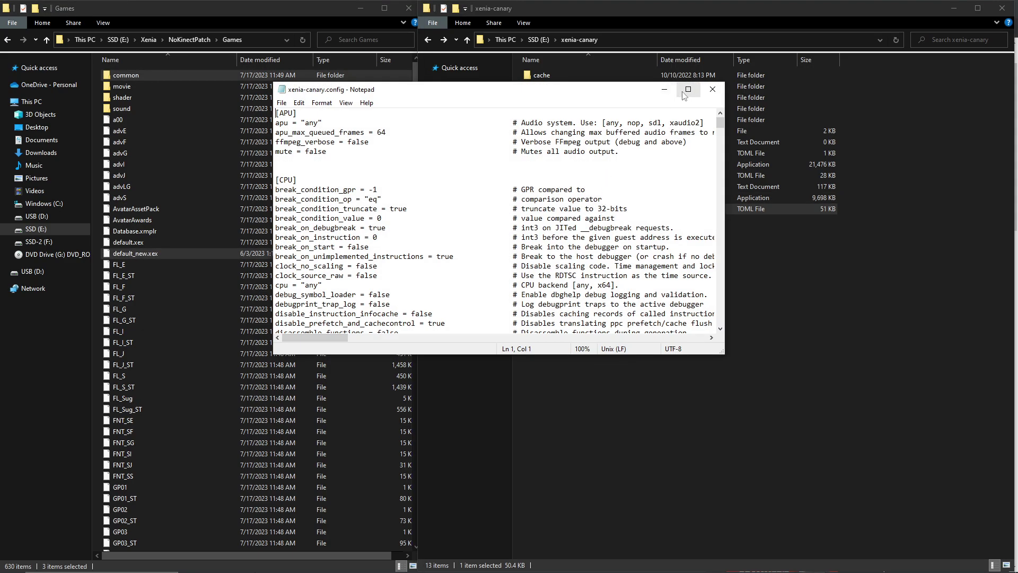
click(684, 94)
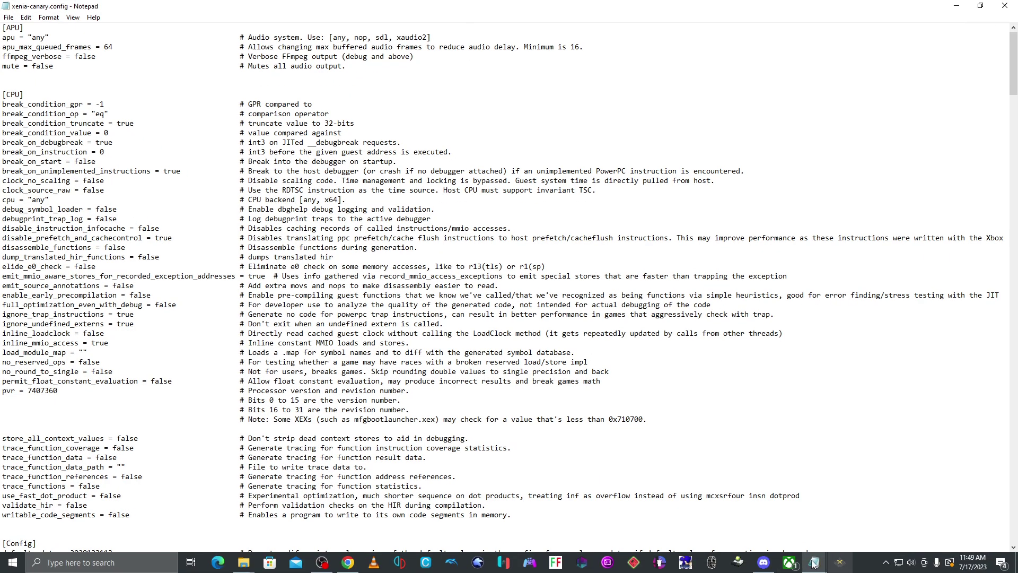
Switch to the ReadMe and enlarge its text to read the Xenia configuration settings in installation step 5
mouse_move(814, 563)
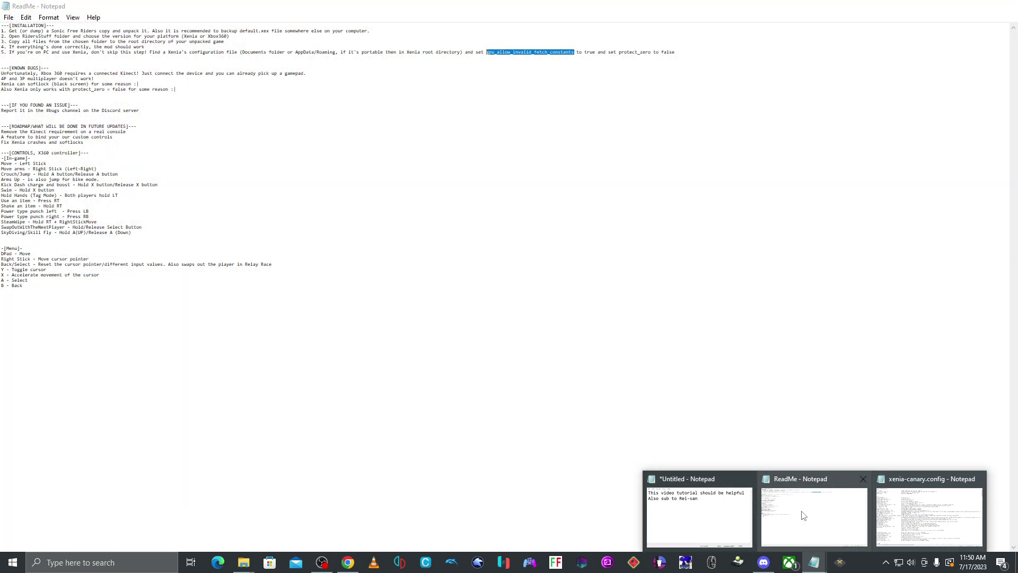
click(803, 511)
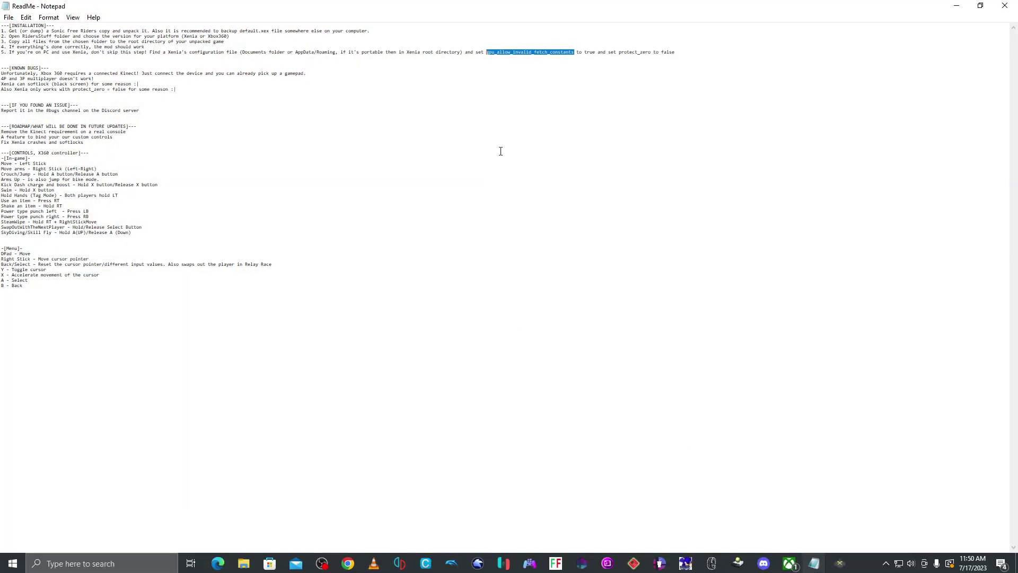
scroll(690, 122, down, 2)
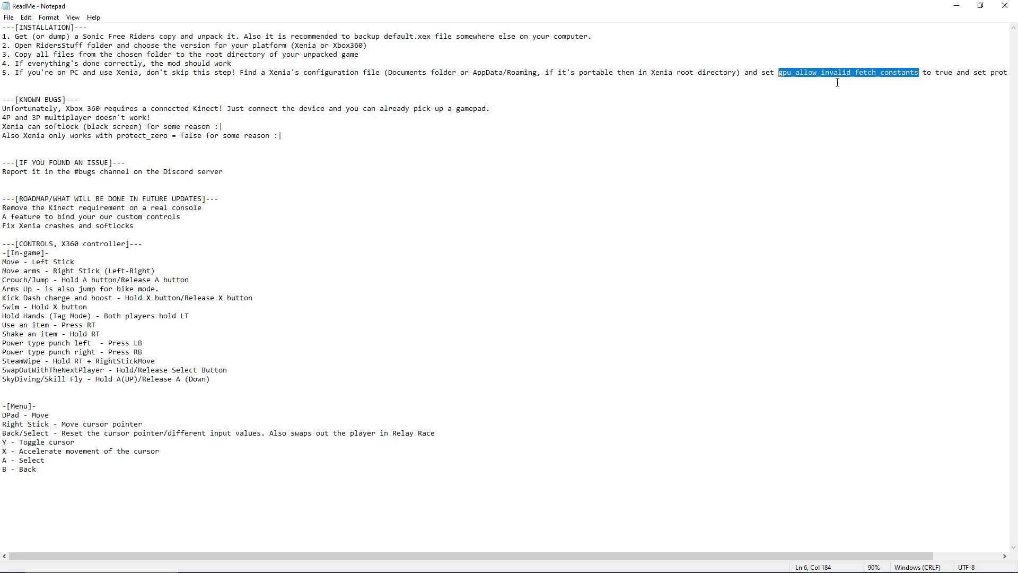
Return to xenia-canary.config and search downward for gpu_allow_invalid_fetch_constants to check its value
double_click(695, 5)
click(519, 96)
key(ctrl+f)
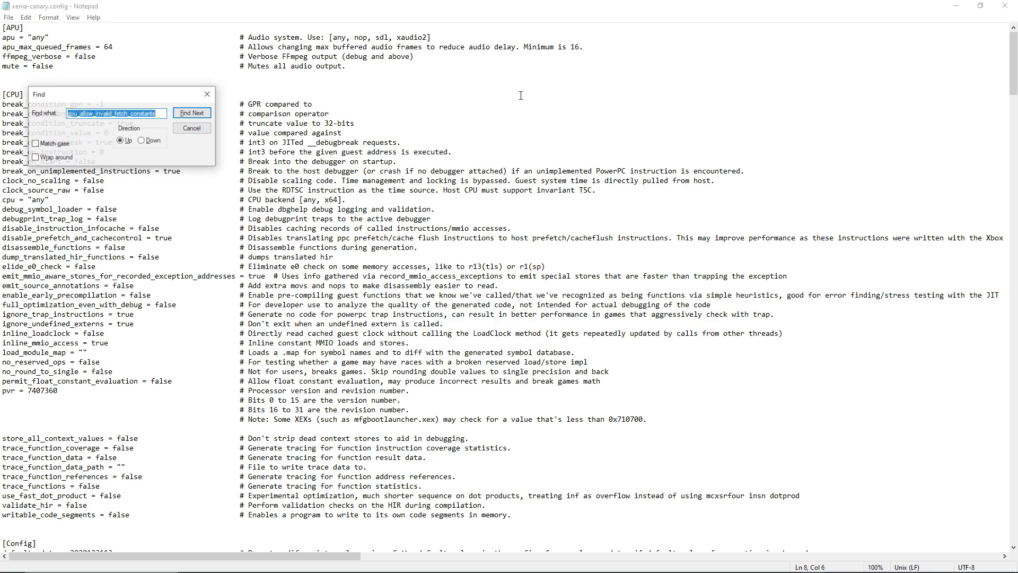
click(522, 96)
click(192, 113)
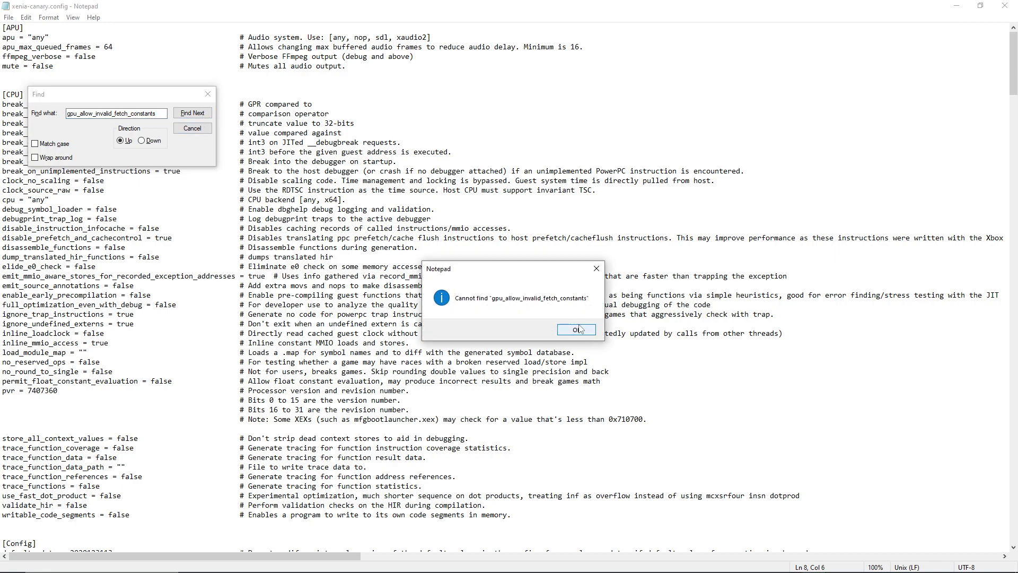
click(578, 330)
click(152, 141)
click(192, 113)
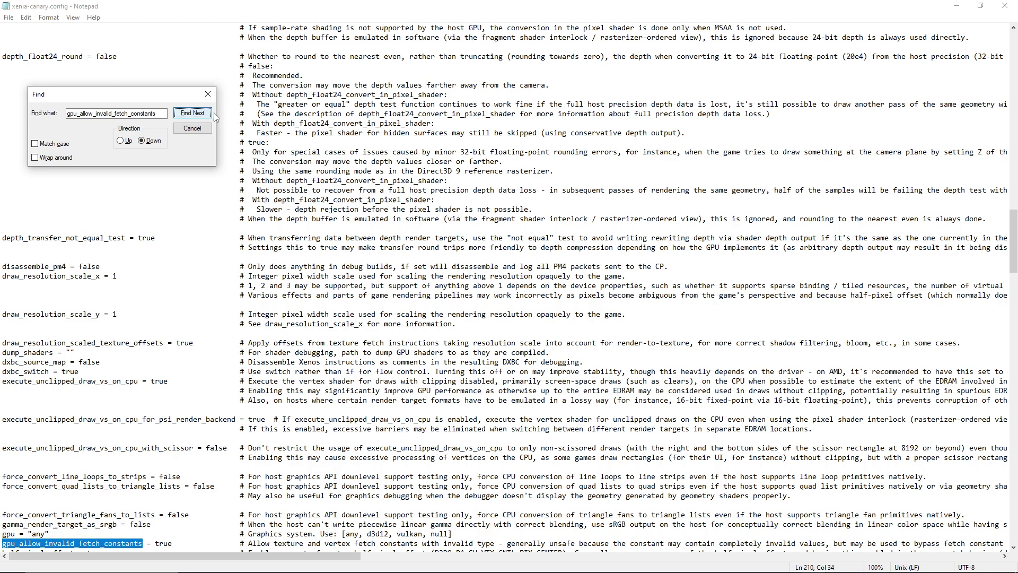
scroll(276, 305, down, 7)
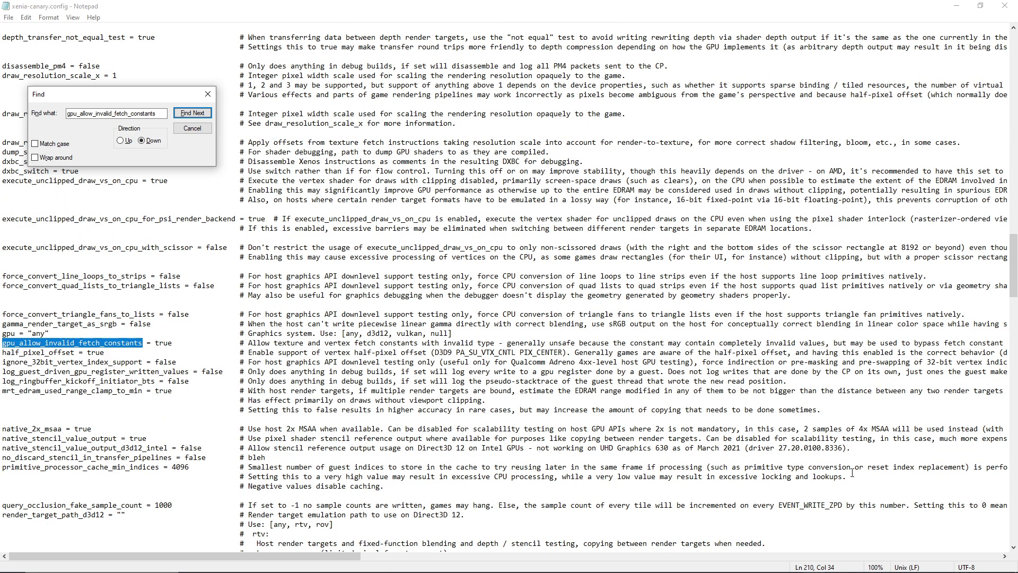
Switch to the ReadMe, view the end of installation step 5 and copy the protect_zero setting name
key(alt+Tab)
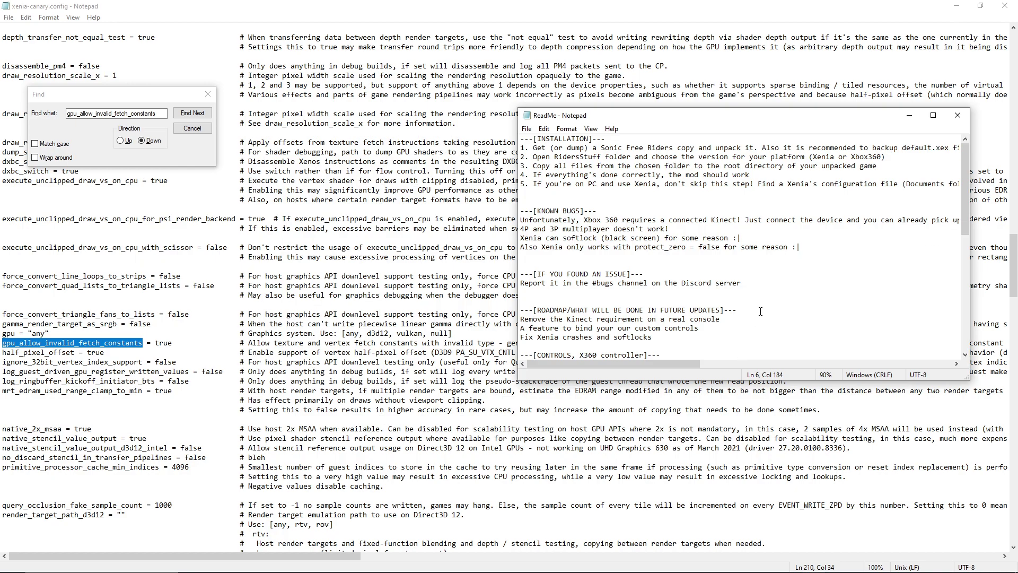
key(ctrl+minus)
key(ctrl+minus)
key(ctrl+minus)
key(ctrl+plus)
key(ctrl+plus)
key(ctrl+plus)
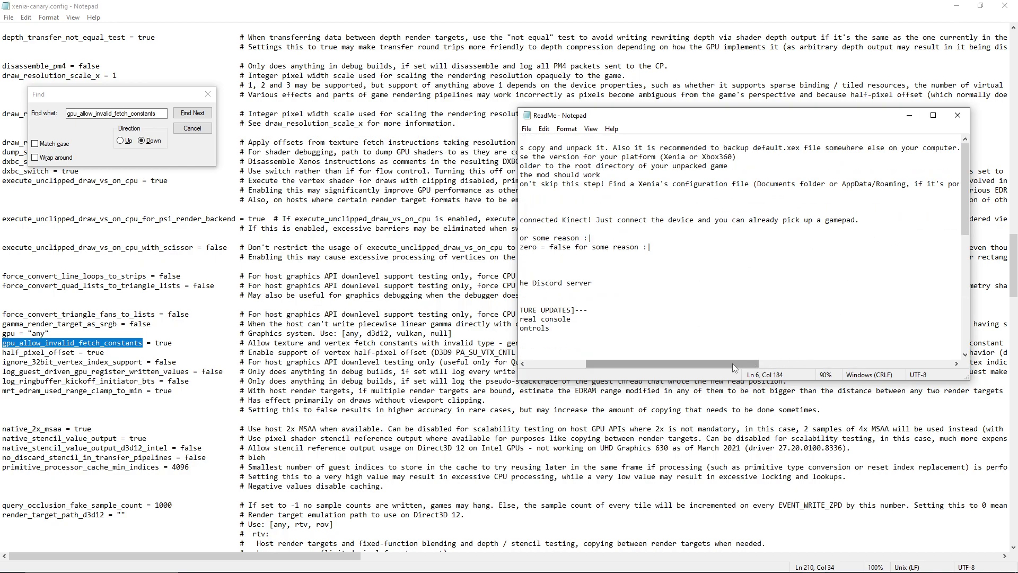
drag(733, 364, 927, 294)
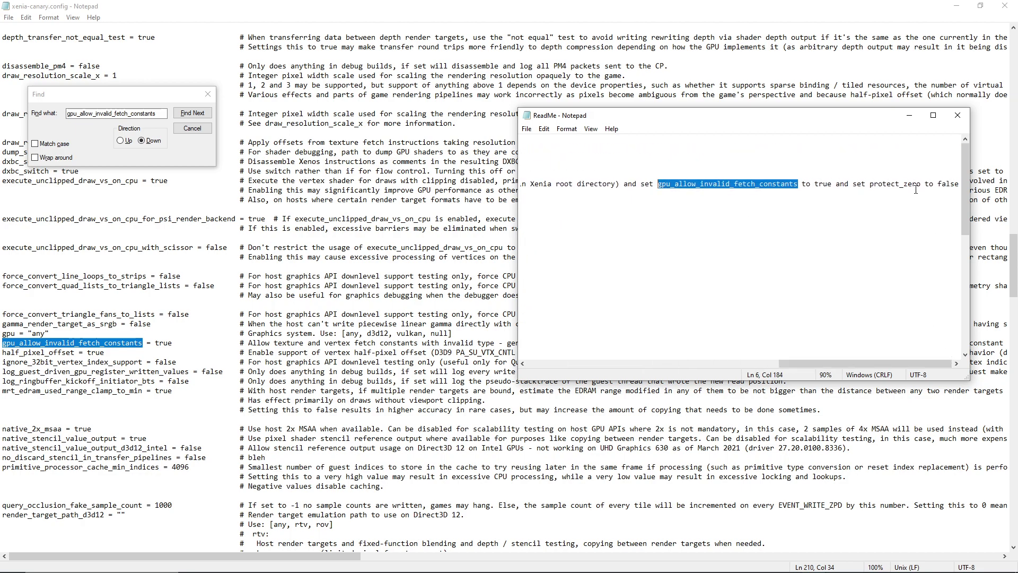
drag(924, 186, 874, 188)
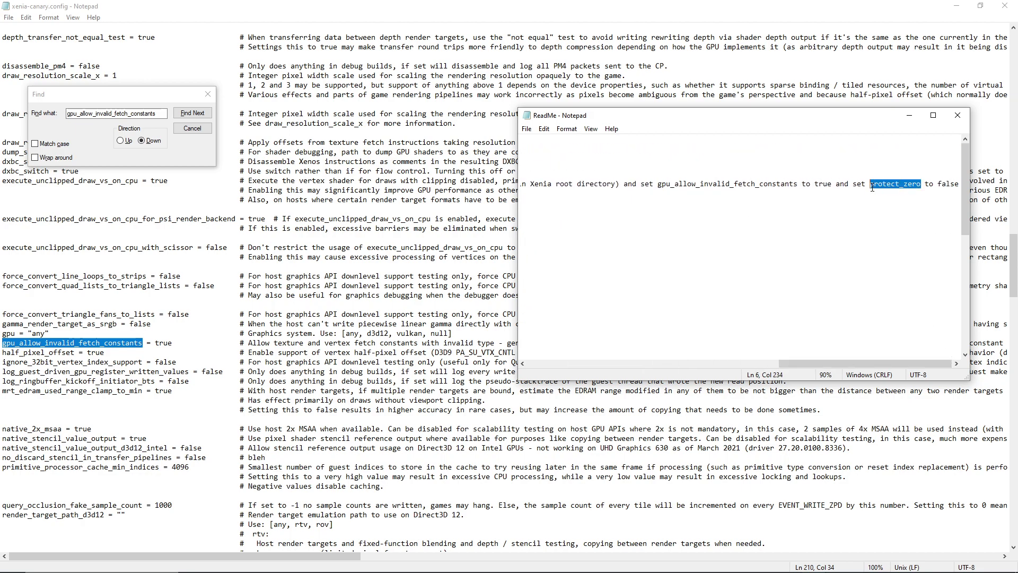
Search xenia-canary.config for protect_zero to check its value, and close the search
click(171, 113)
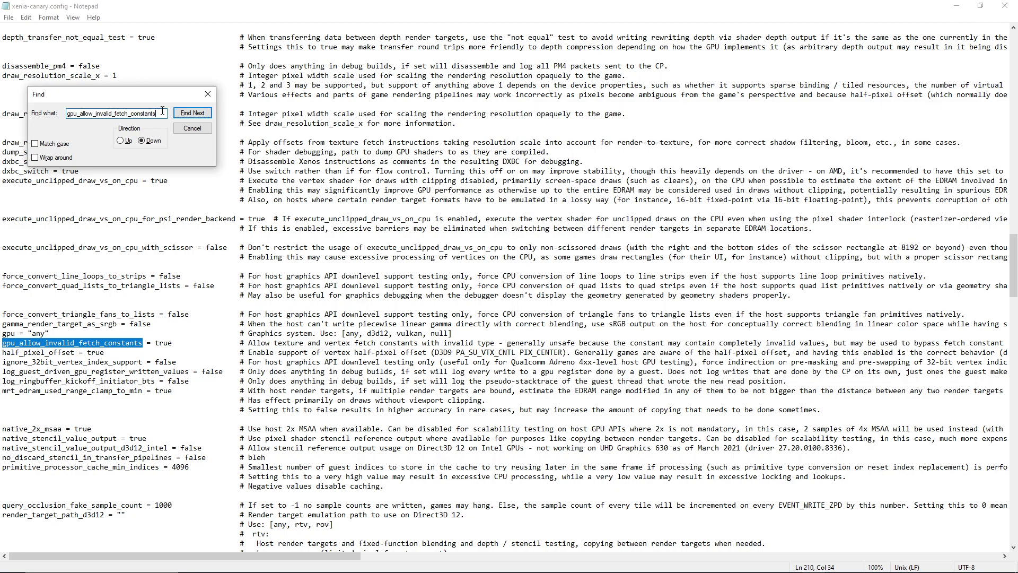
text(protect_zero)
click(192, 113)
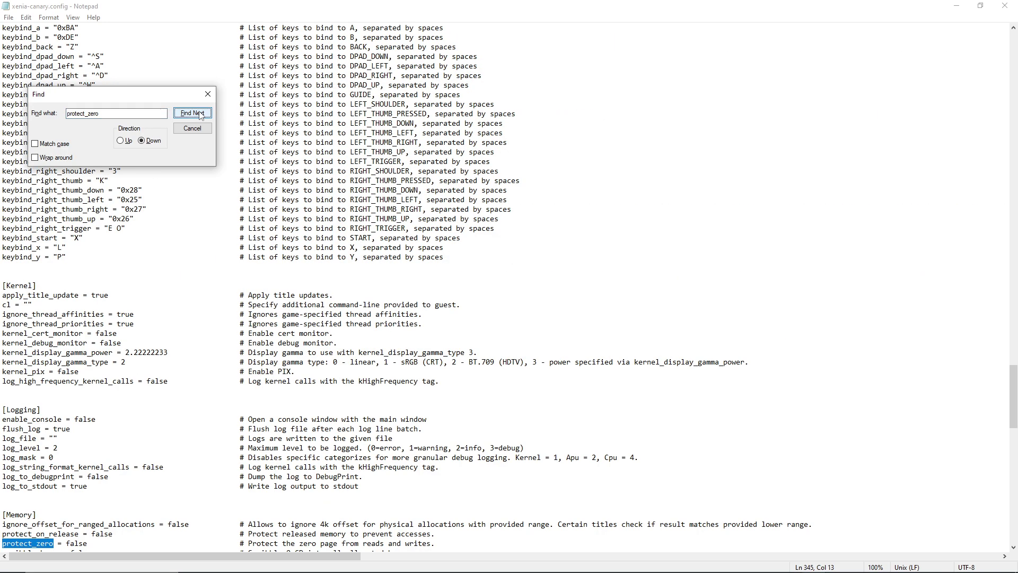
scroll(183, 320, down, 5)
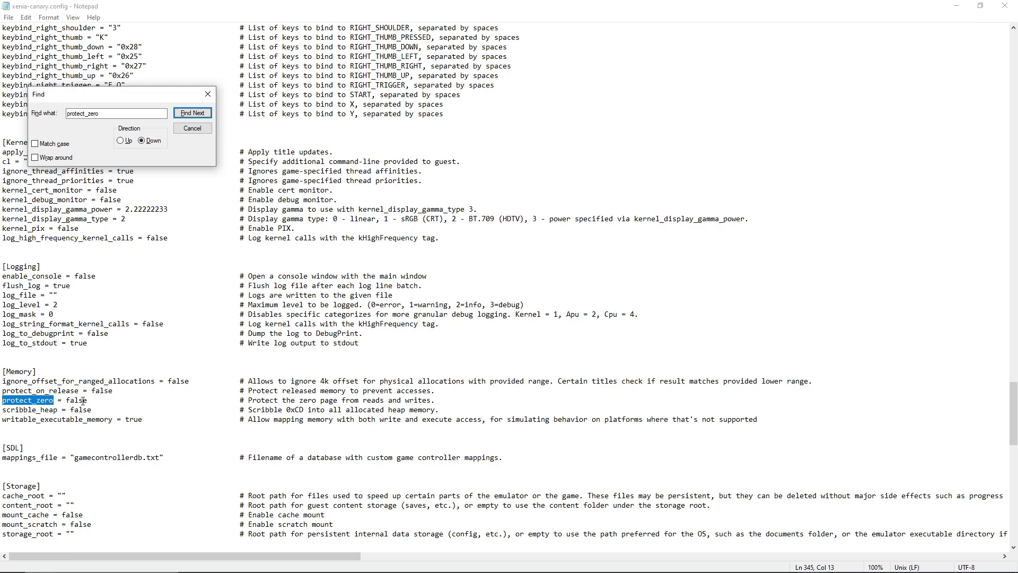
click(208, 94)
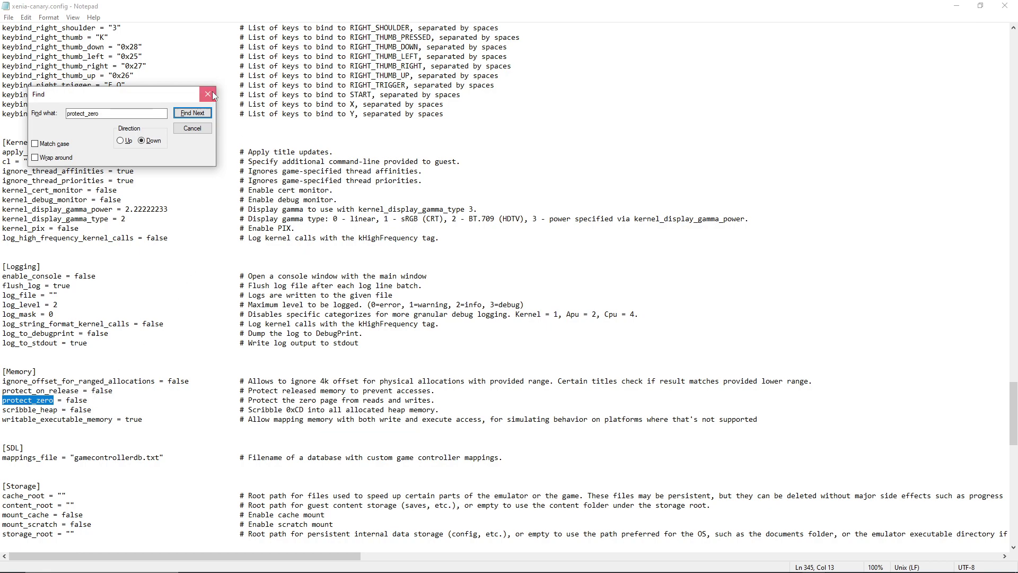
Save and close xenia-canary.config, and minimize the ReadMe
click(8, 18)
click(11, 63)
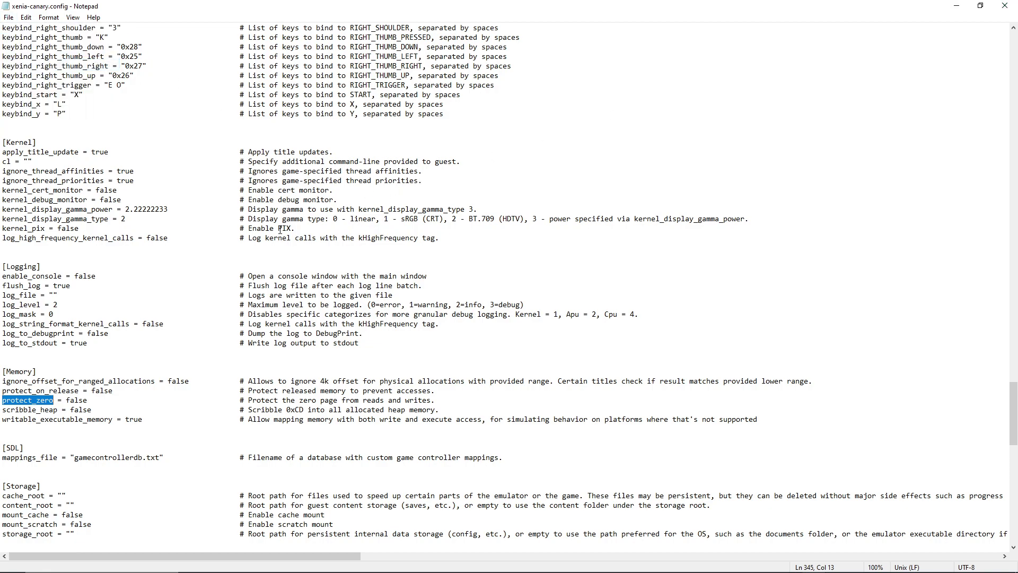
click(1005, 5)
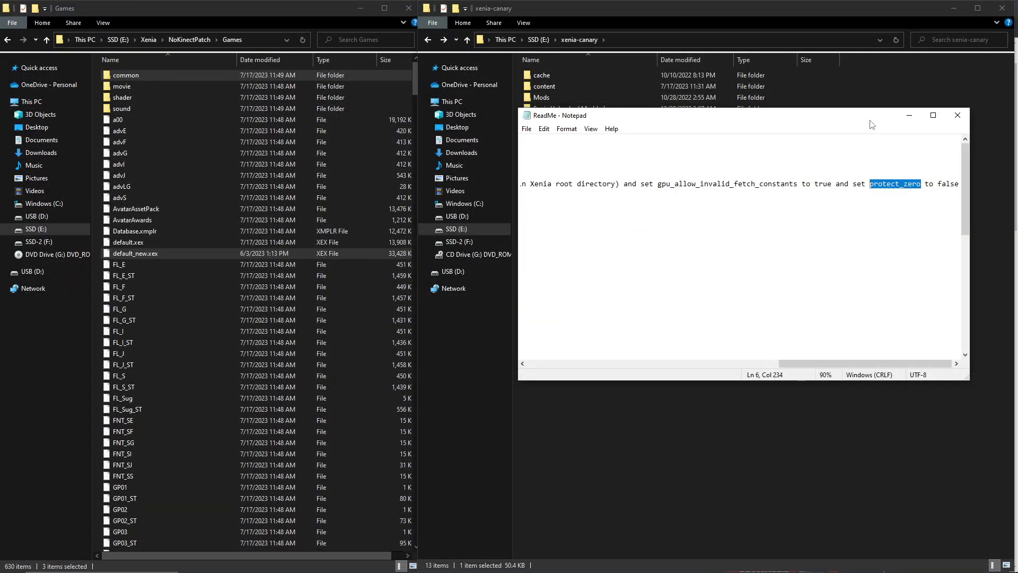
click(910, 118)
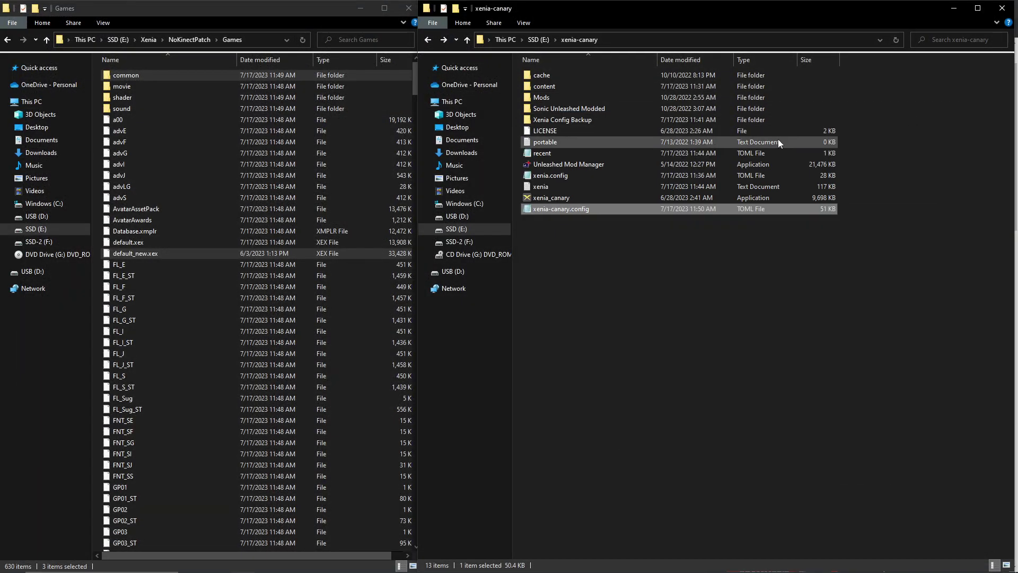
Launch xenia_canary and run default_new.xex from the Games folder in it, accepting the FREE RIDERS API message
double_click(577, 197)
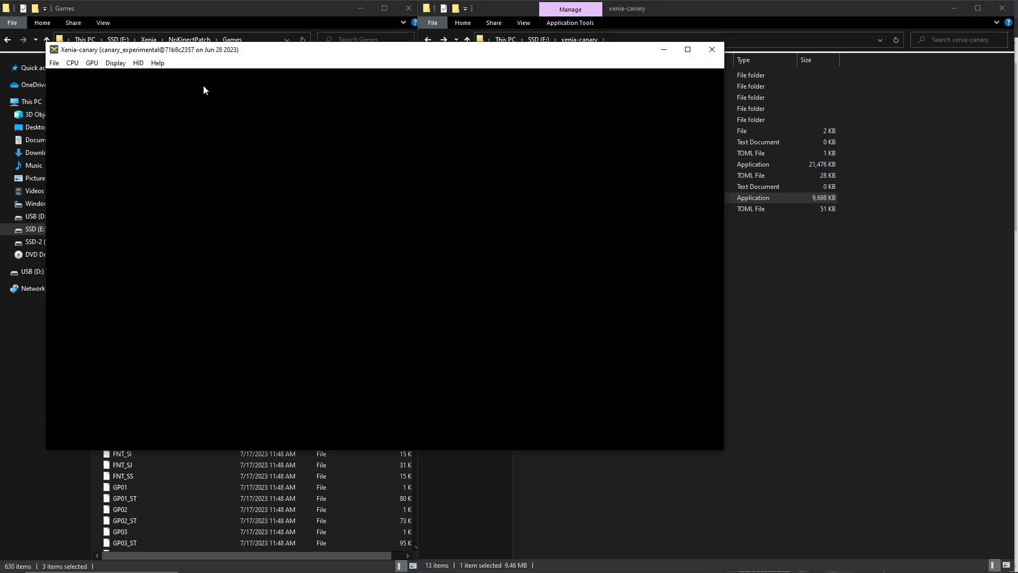
drag(180, 49, 478, 119)
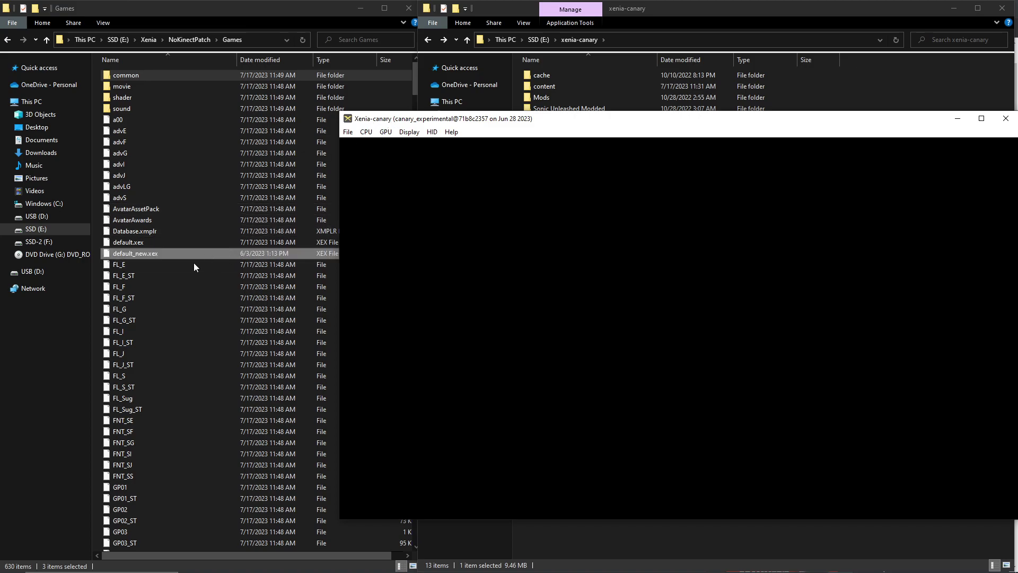
drag(163, 253, 494, 279)
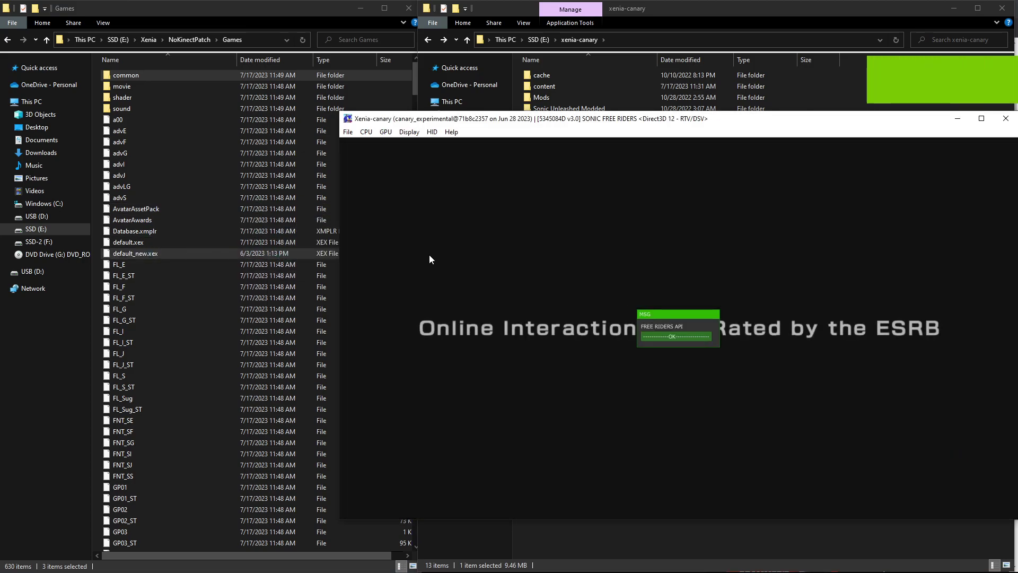
click(679, 336)
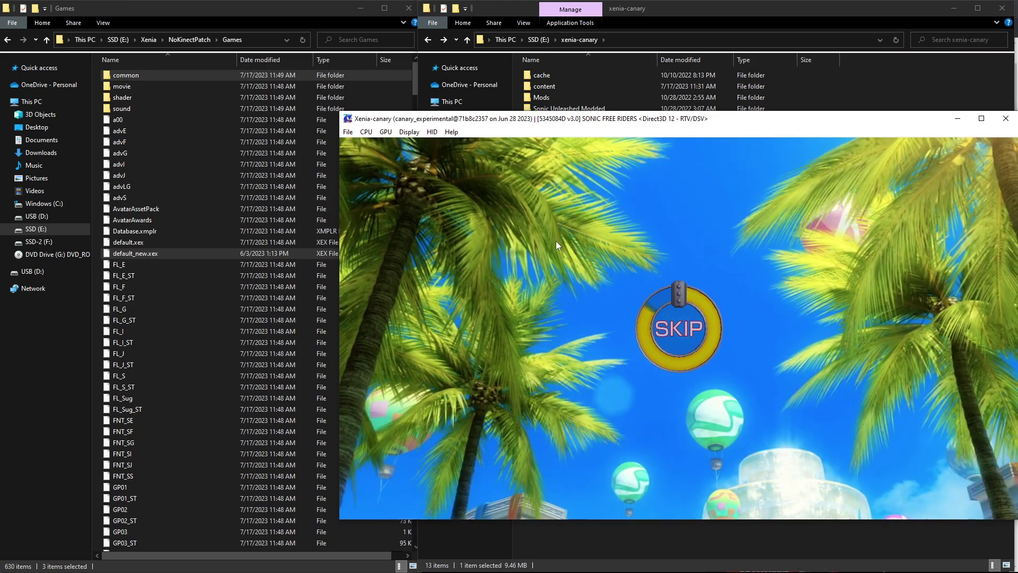
Skip the intro movie and start the game from the title screen, answering Yes to the user confirmation
key(Return)
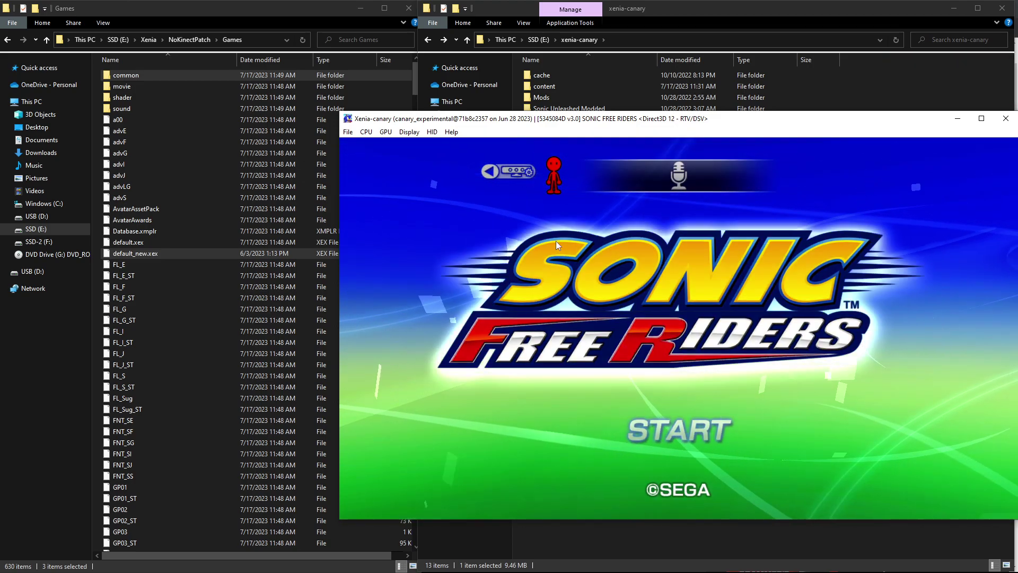
key(Return)
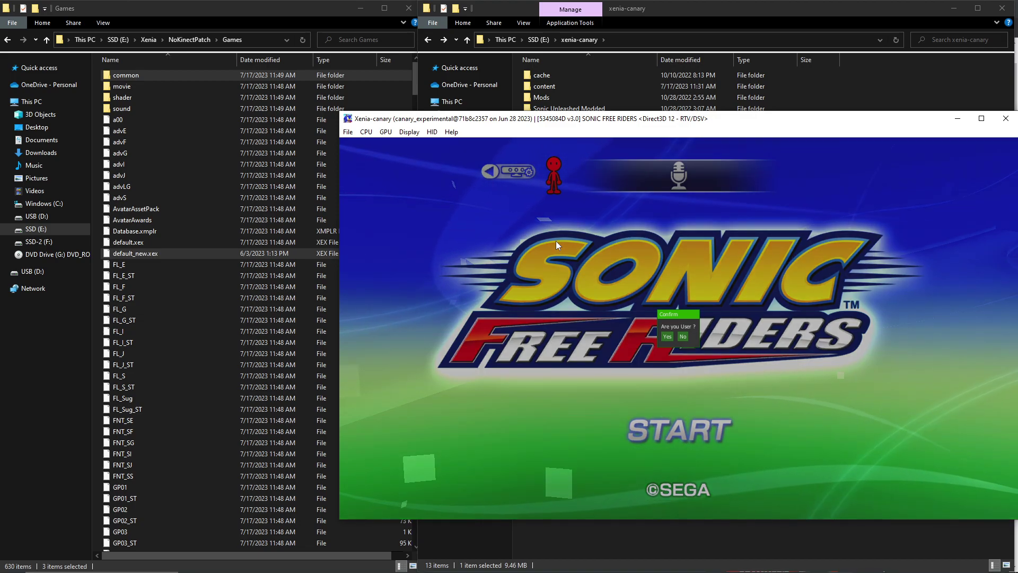
click(667, 337)
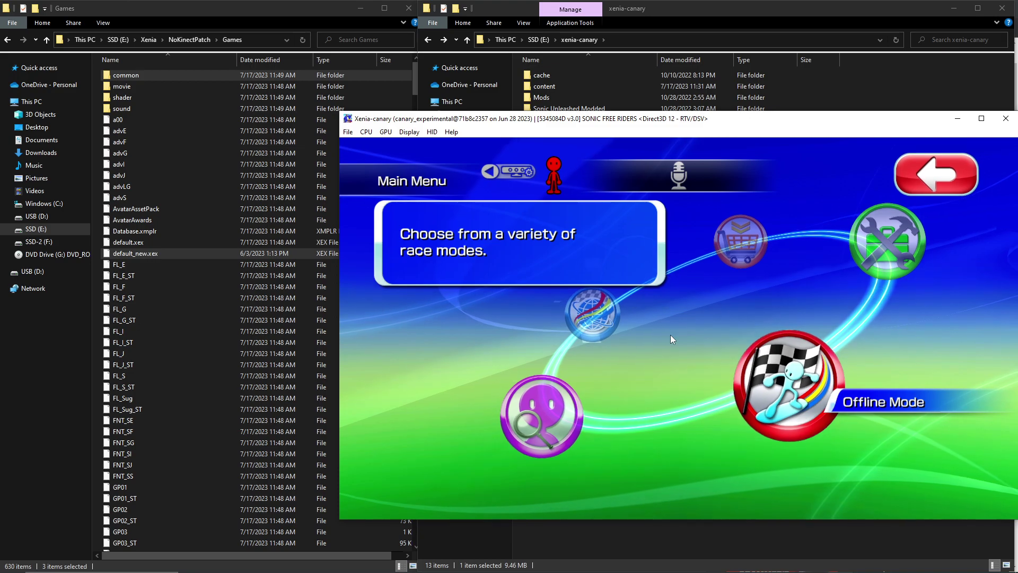
Choose Offline Mode from the Main Menu, and set up a Normal Race under Free Race
key(Right)
key(Left)
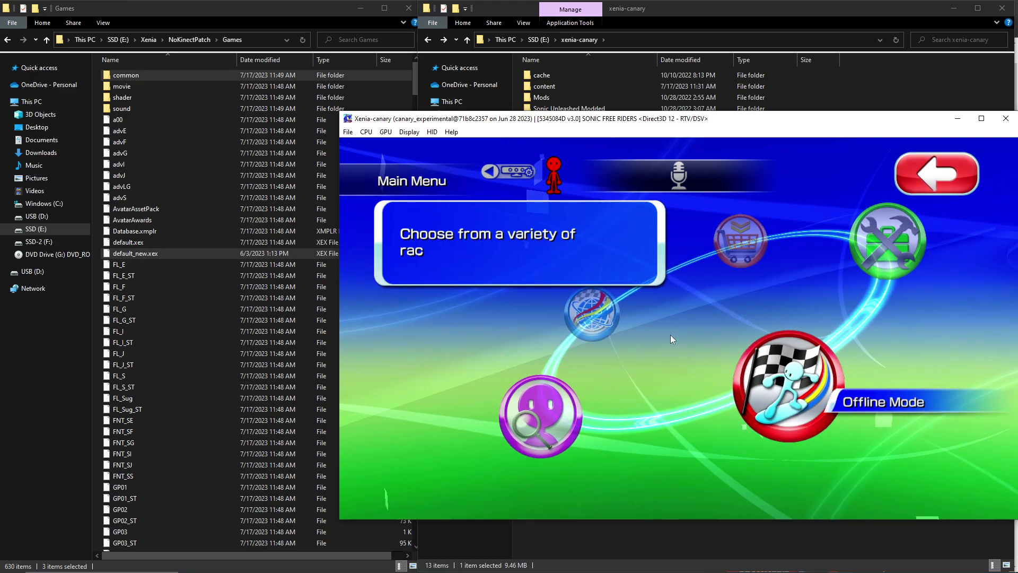
key(Return)
key(Right)
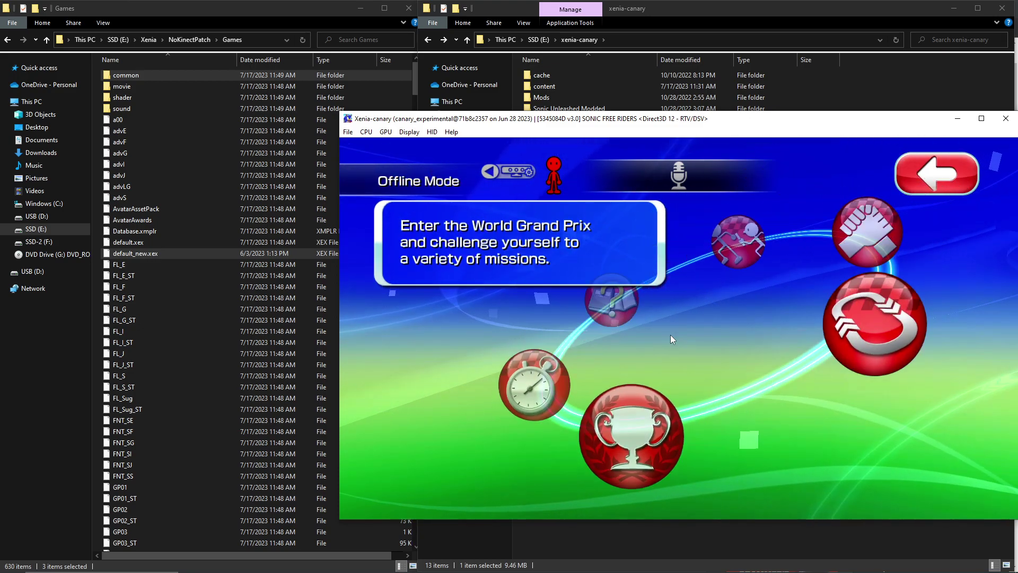
key(Return)
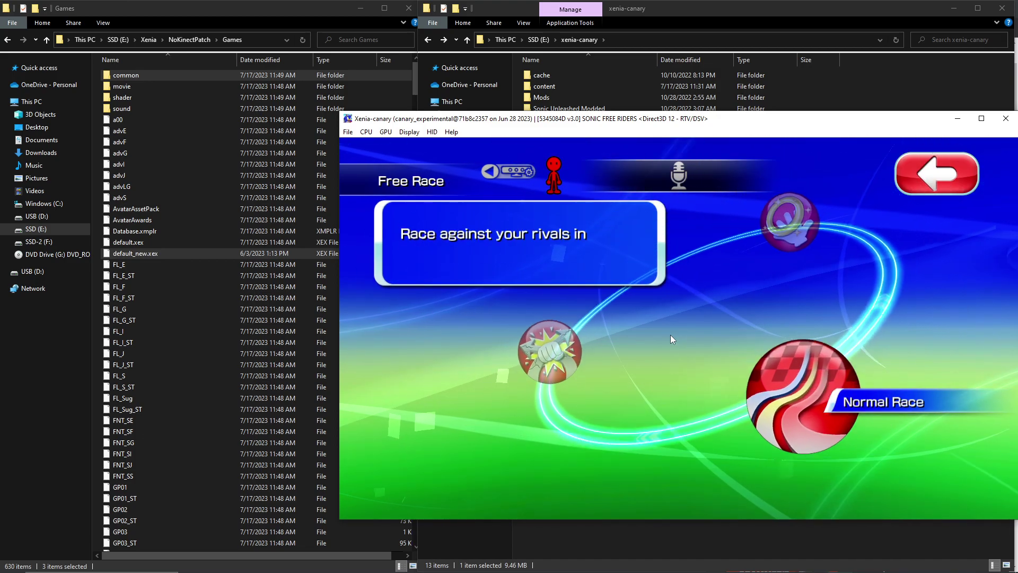
key(Right)
key(Left)
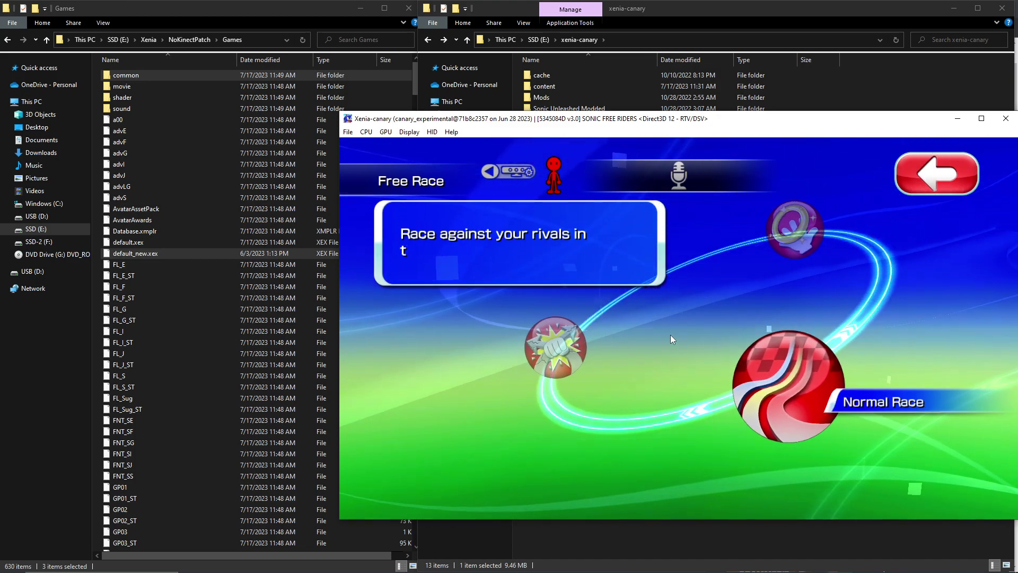
key(Return)
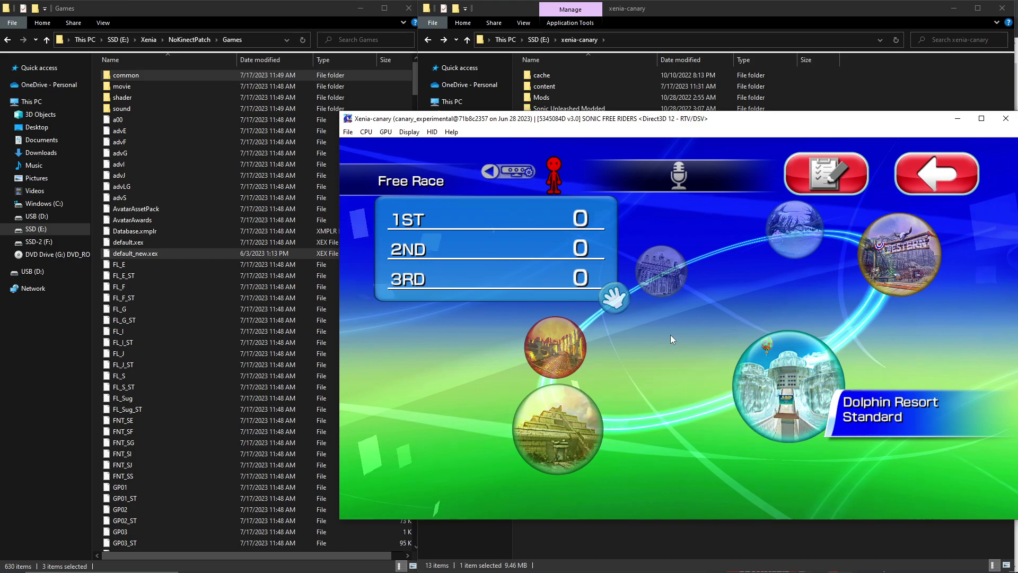
Select the Dolphin Resort Standard course and Sonic as the racer
key(Right)
key(Left)
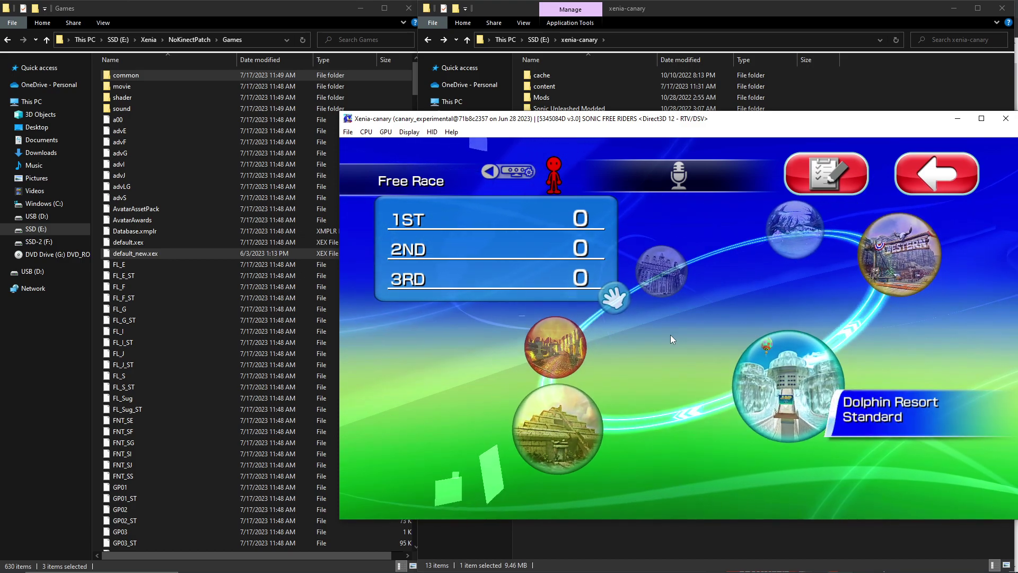
key(Return)
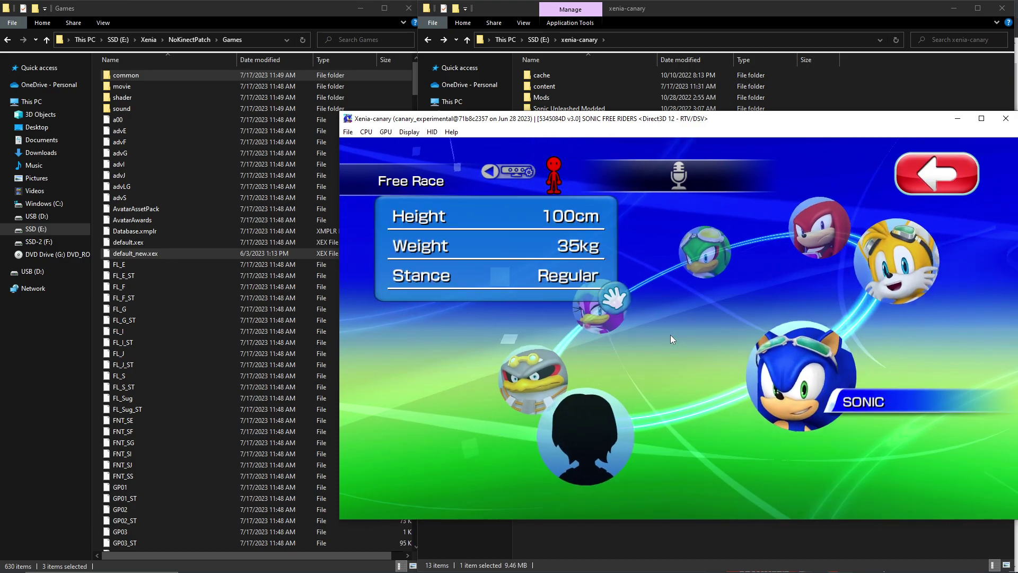
key(Right)
key(Left)
key(Return)
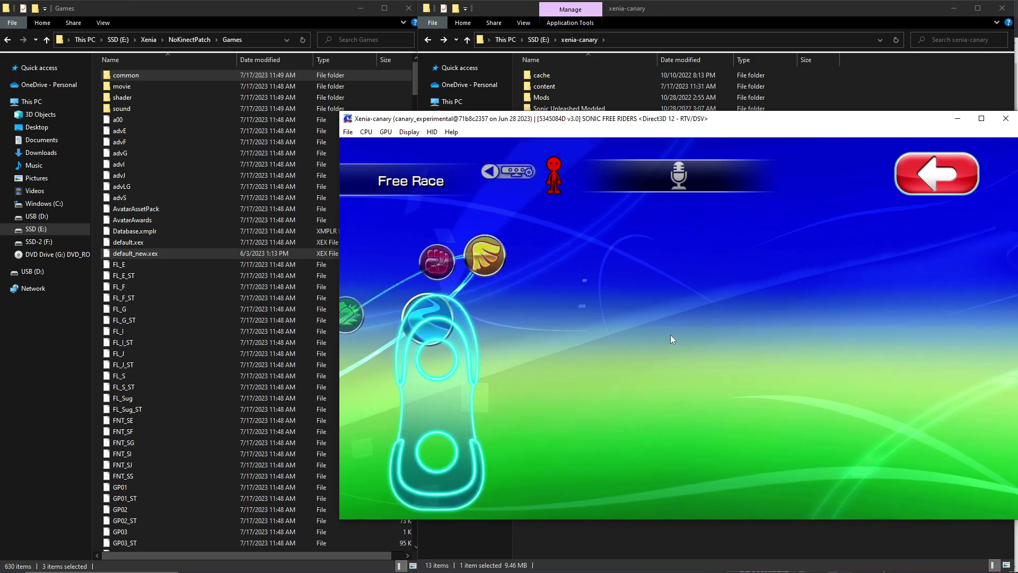
Equip the board with the yellow wing gear, confirm the gear selection to load the race, and maximize the emulator window
key(Right)
key(Return)
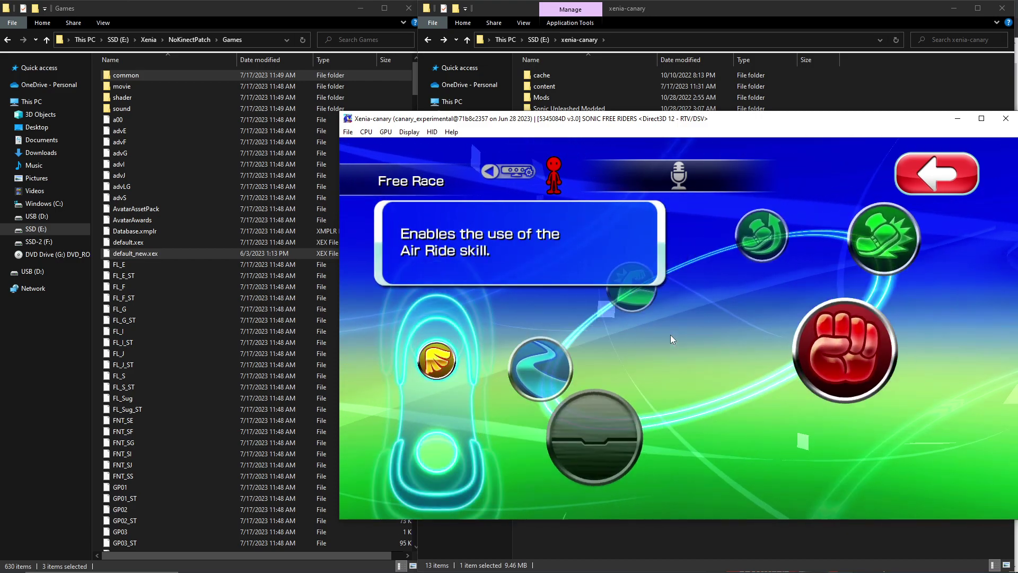
key(Right)
key(Right)
key(Return)
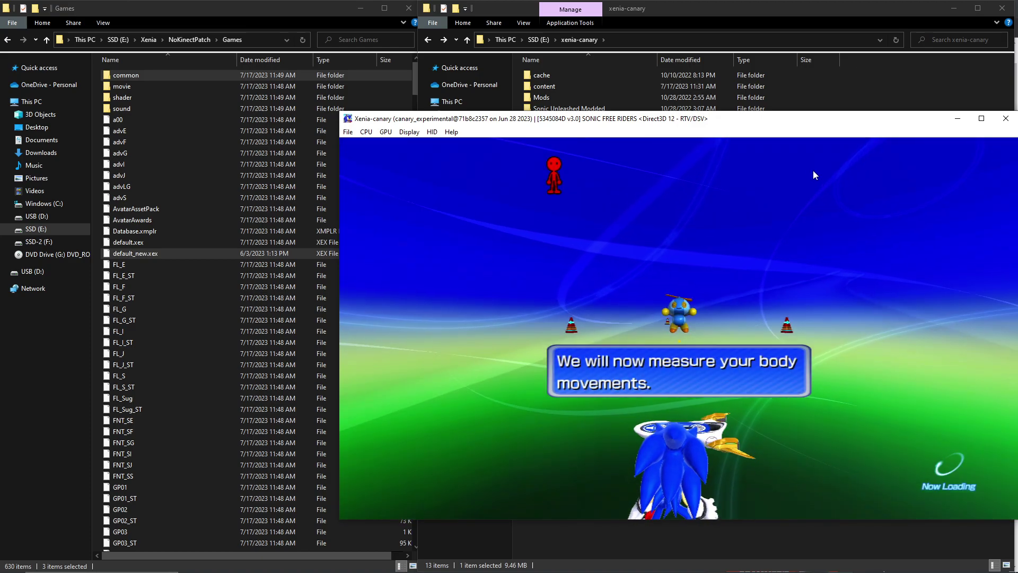
click(981, 118)
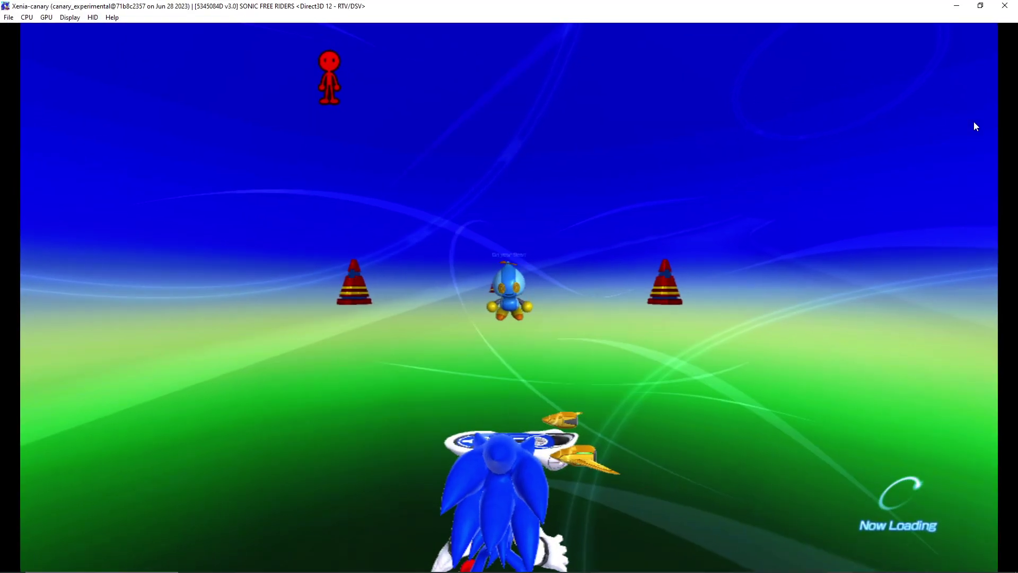